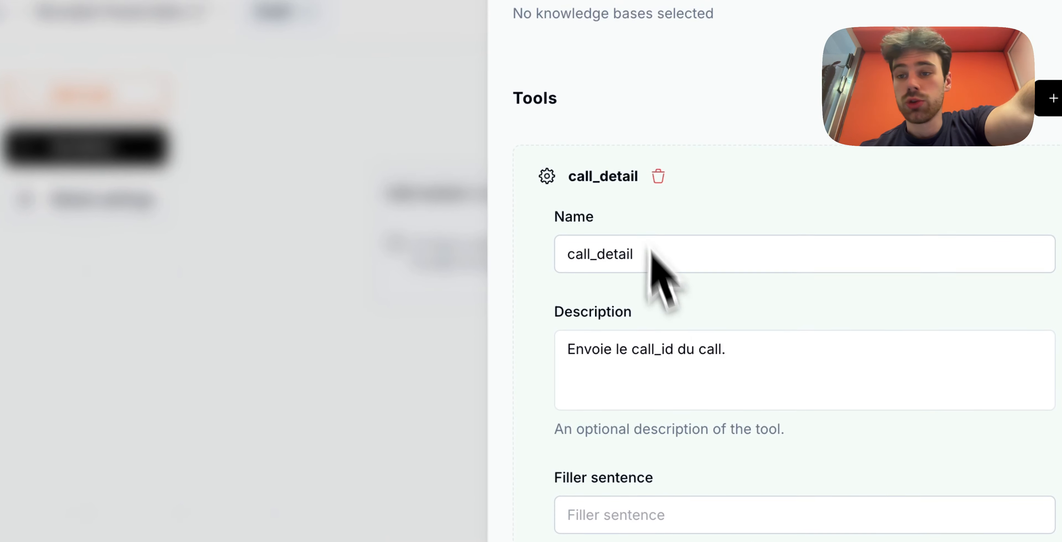
- Clear the old webhook URL from the call_detail tool's API Call Settings
{"action": "scroll", "coordinate": [671, 363], "scroll_direction": "down", "scroll_amount": 5}
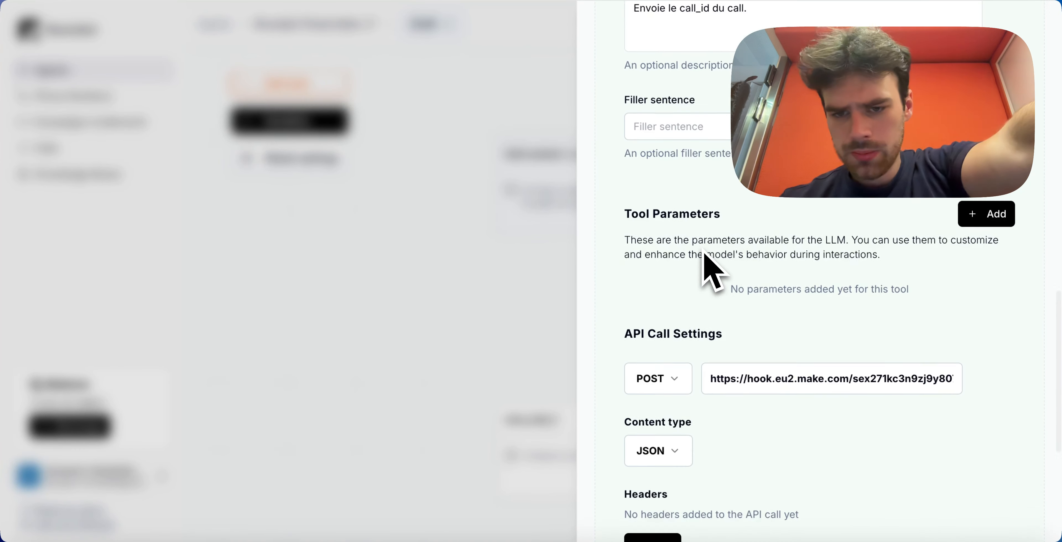
{"action": "scroll", "coordinate": [704, 258], "scroll_direction": "down", "scroll_amount": 3}
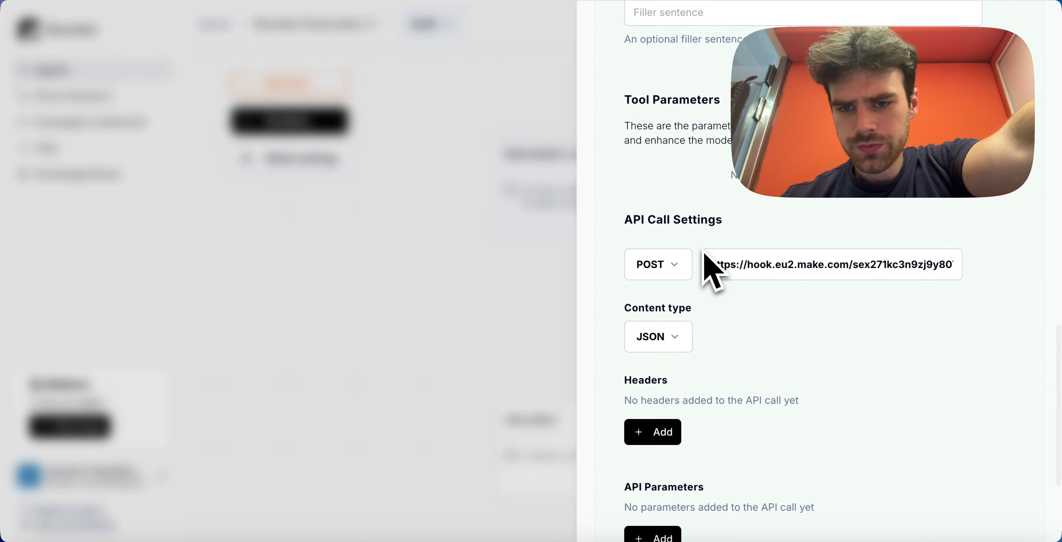
{"action": "triple_click", "coordinate": [734, 262]}
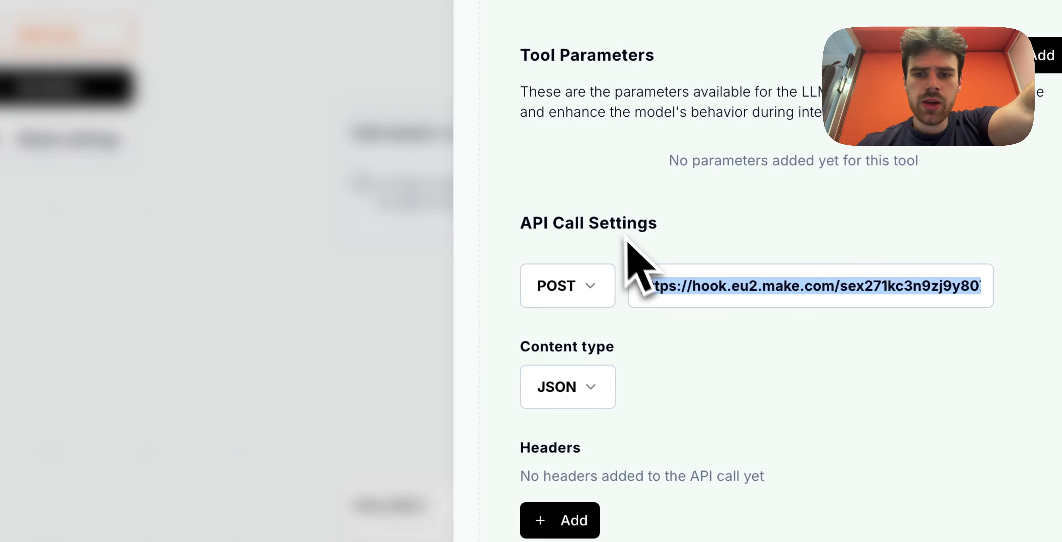
{"action": "key", "text": "BackSpace"}
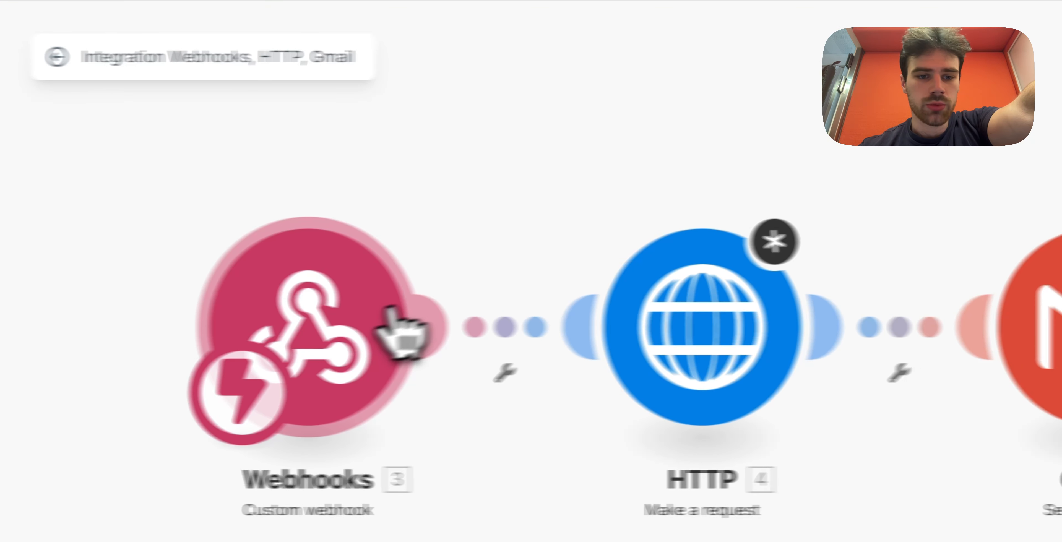
- Copy the webhook address from the Make Webhooks module's settings
{"action": "left_click", "coordinate": [363, 326]}
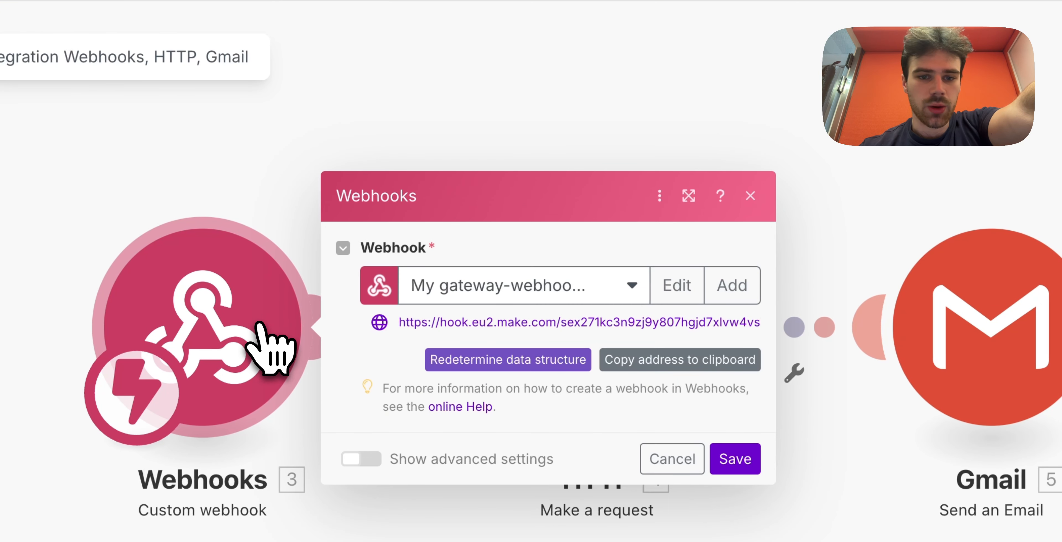
{"action": "left_click_drag", "start_coordinate": [400, 324], "coordinate": [768, 336]}
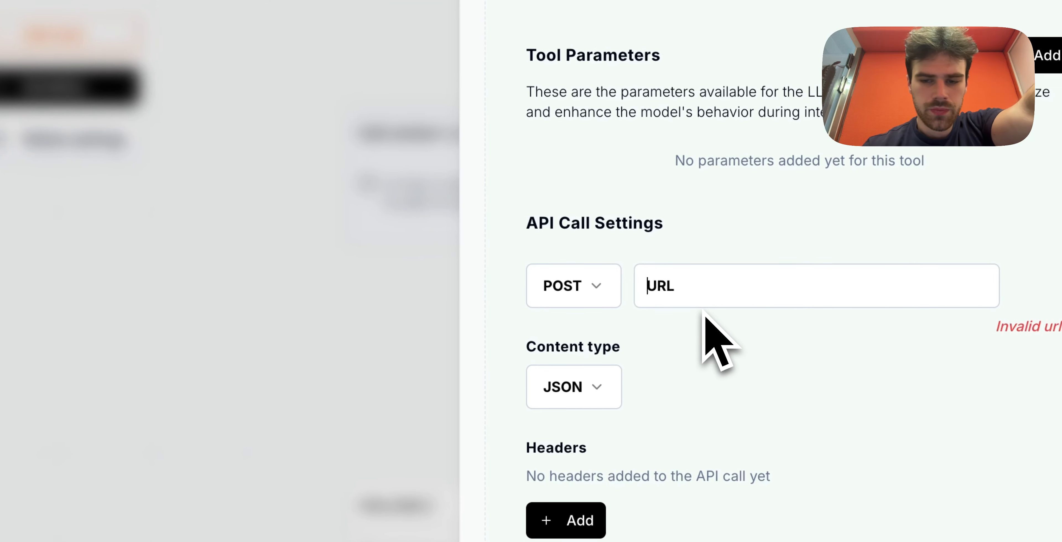
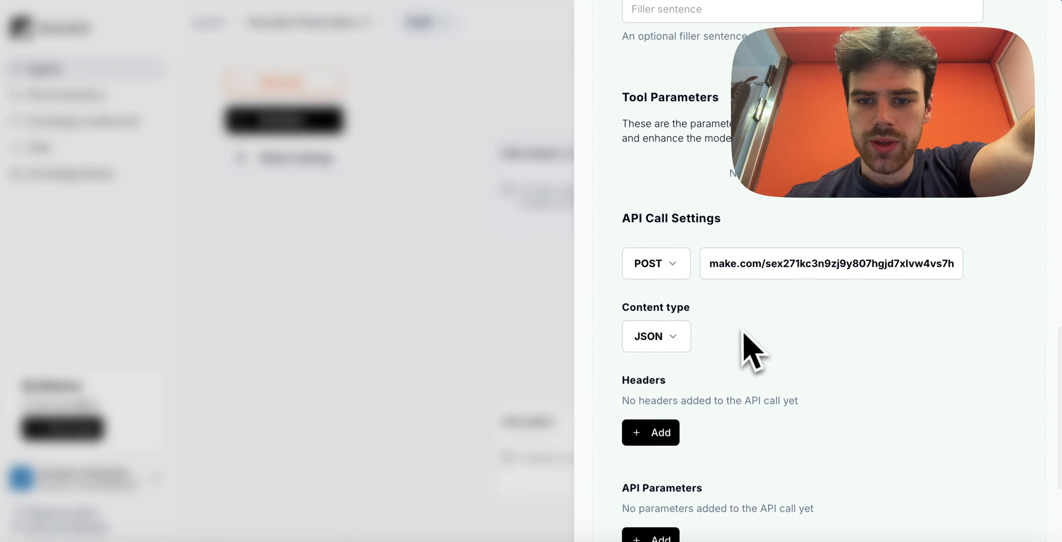
- Paste the Make webhook address as the URL and add a call_id parameter mapped to the call_id variable
{"action": "scroll", "coordinate": [675, 255], "scroll_direction": "down", "scroll_amount": 3}
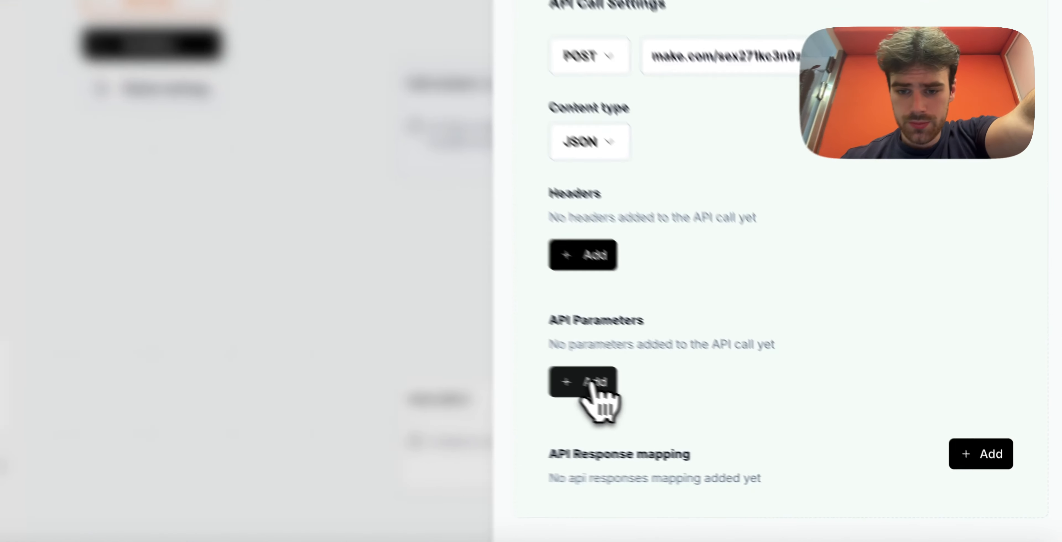
{"action": "left_click", "coordinate": [661, 408]}
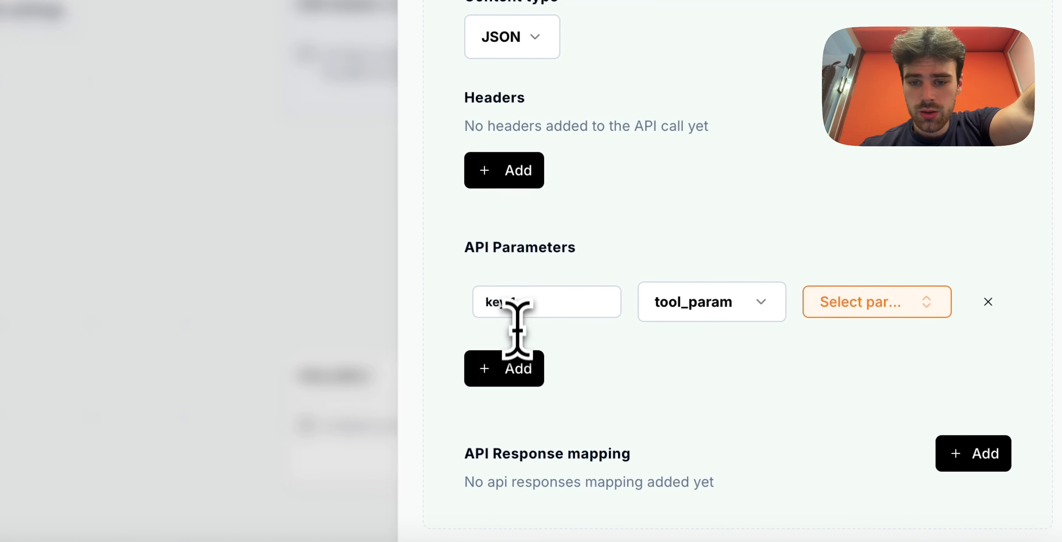
{"action": "double_click", "coordinate": [520, 307]}
{"action": "type", "text": "call_id"}
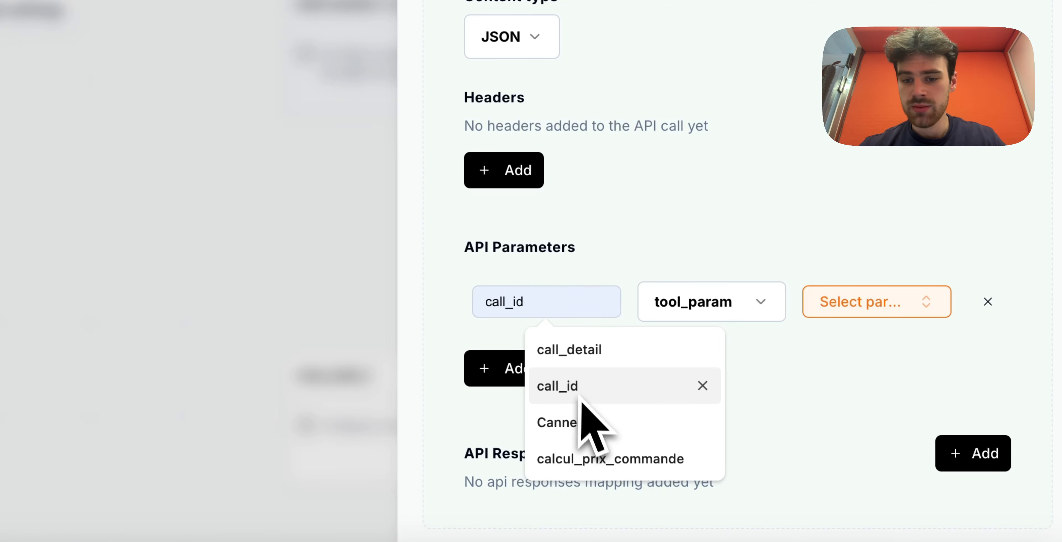
{"action": "left_click", "coordinate": [579, 389]}
{"action": "left_click", "coordinate": [721, 317]}
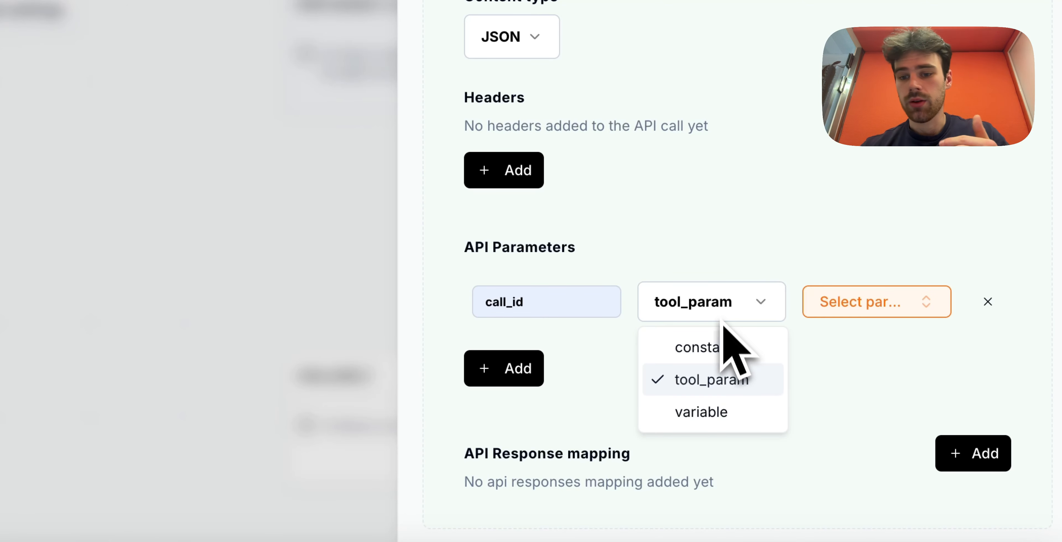
{"action": "left_click", "coordinate": [706, 413]}
{"action": "scroll", "coordinate": [705, 433], "scroll_direction": "down", "scroll_amount": 2}
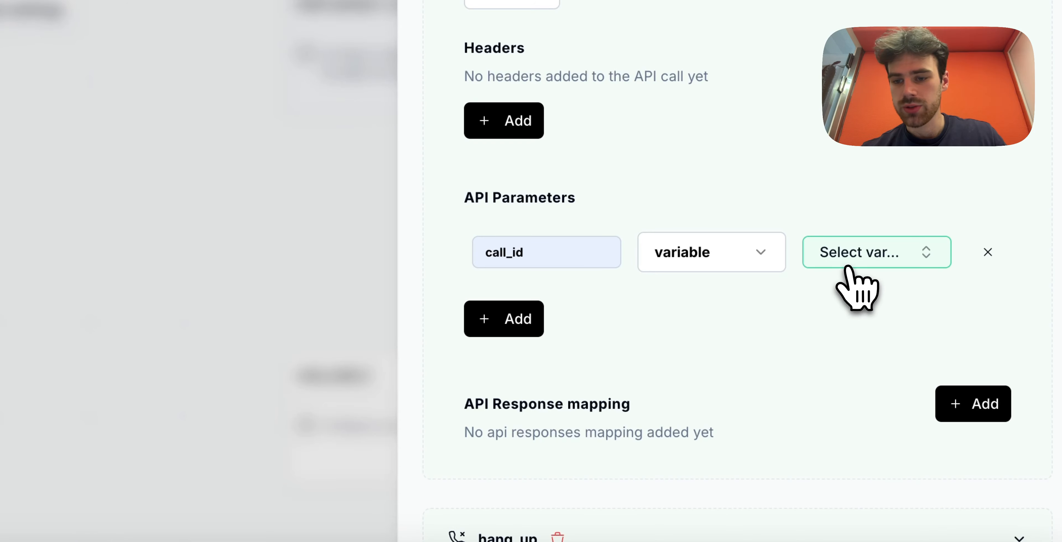
{"action": "left_click", "coordinate": [847, 268]}
{"action": "left_click", "coordinate": [839, 436]}
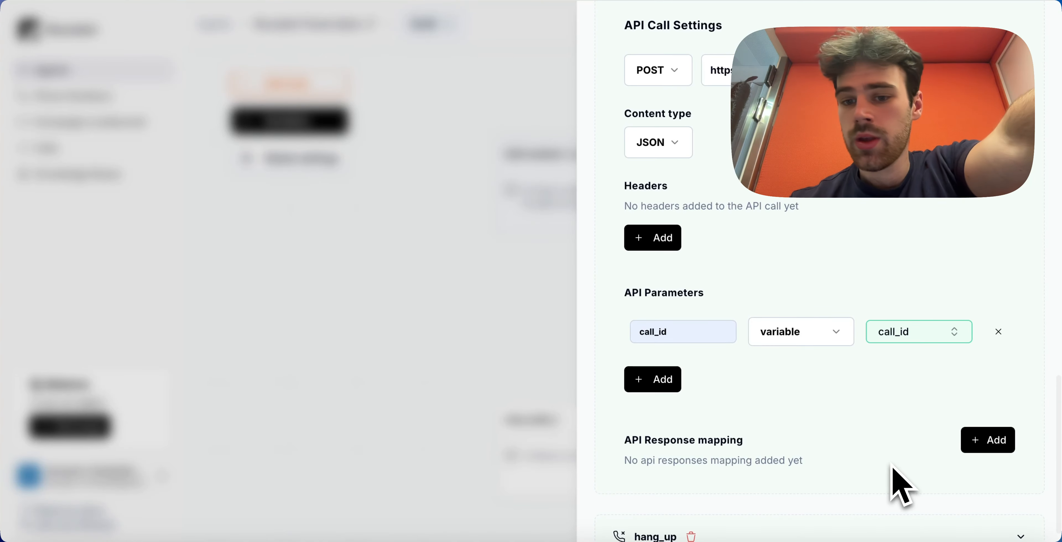
{"action": "scroll", "coordinate": [697, 287], "scroll_direction": "up", "scroll_amount": 20}
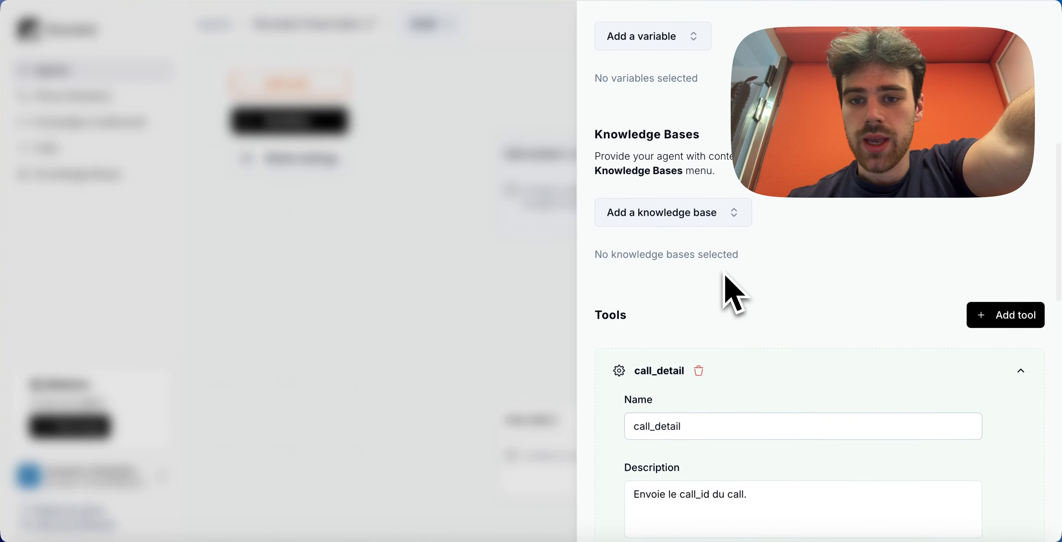
- Highlight the Node prompt's call_detail instruction, then close the node settings panel
{"action": "scroll", "coordinate": [721, 272], "scroll_direction": "down", "scroll_amount": 10}
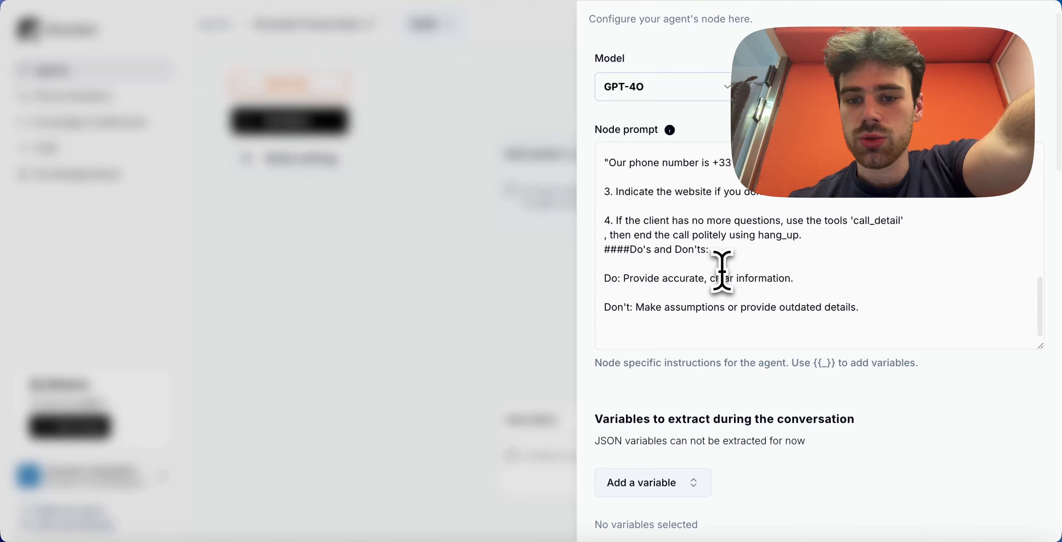
{"action": "scroll", "coordinate": [721, 271], "scroll_direction": "up", "scroll_amount": 3}
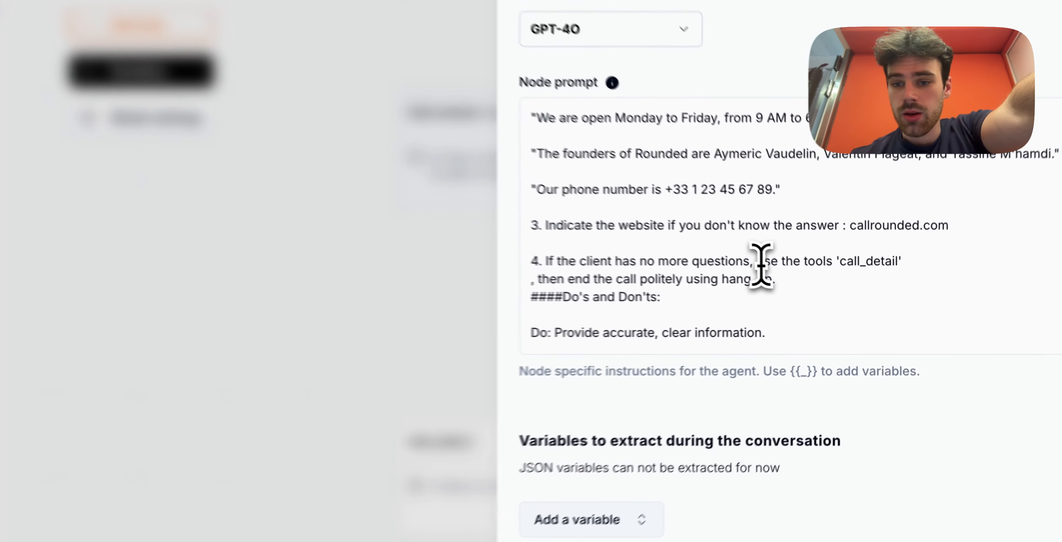
{"action": "left_click_drag", "start_coordinate": [787, 275], "coordinate": [896, 277]}
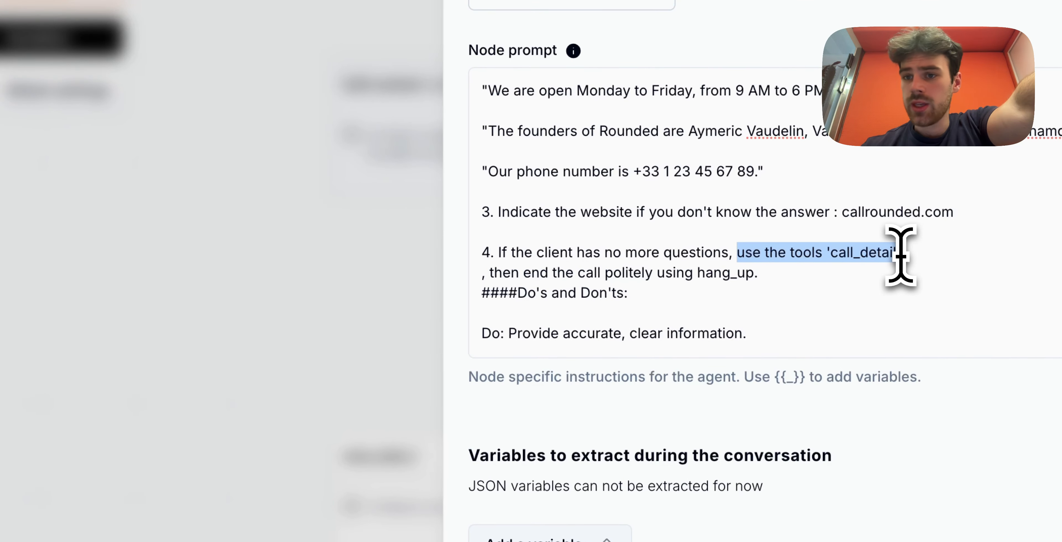
{"action": "left_click", "coordinate": [272, 338]}
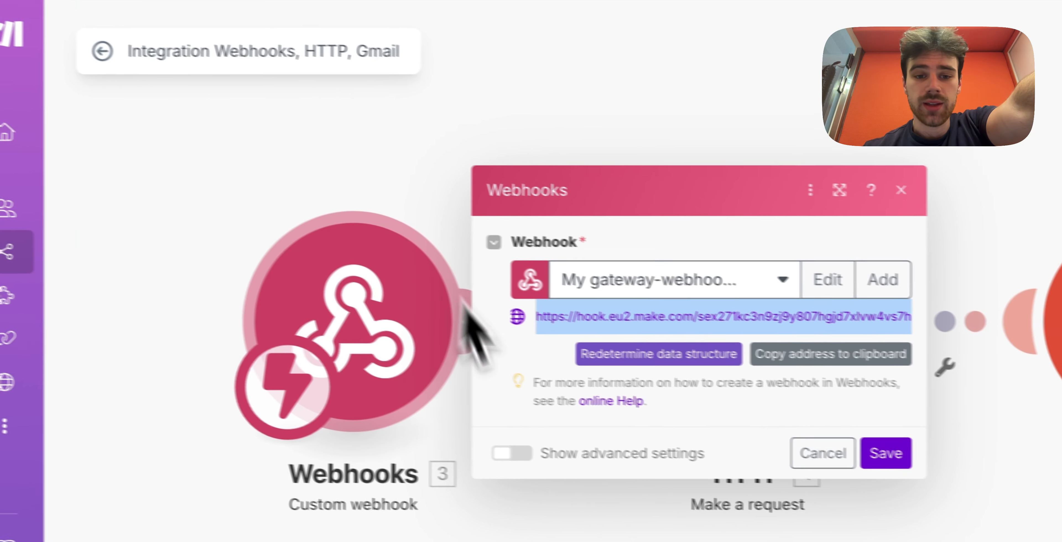
- Close the Webhooks module settings, reopen them to check, and close them again
{"action": "left_click", "coordinate": [449, 136]}
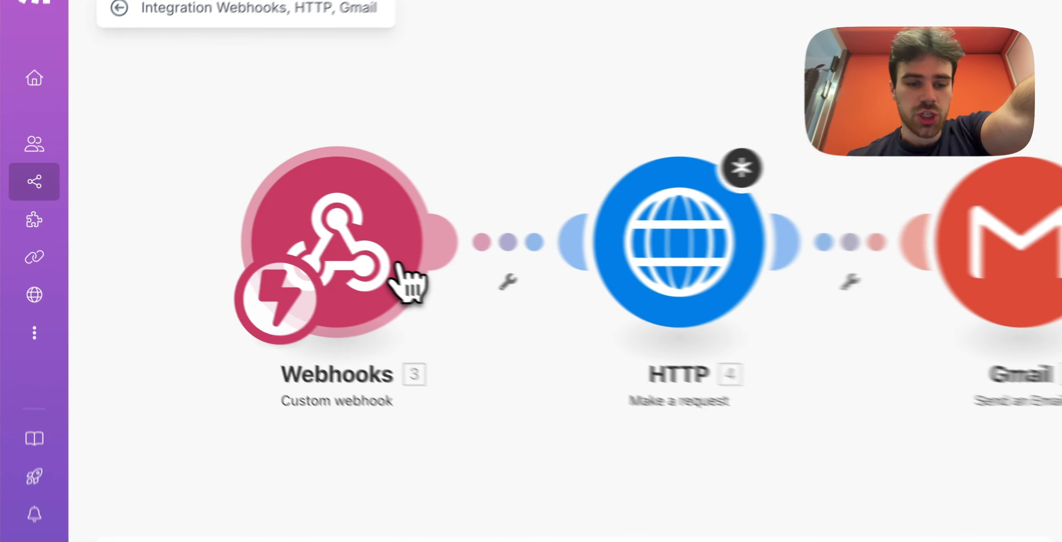
{"action": "left_click", "coordinate": [326, 247]}
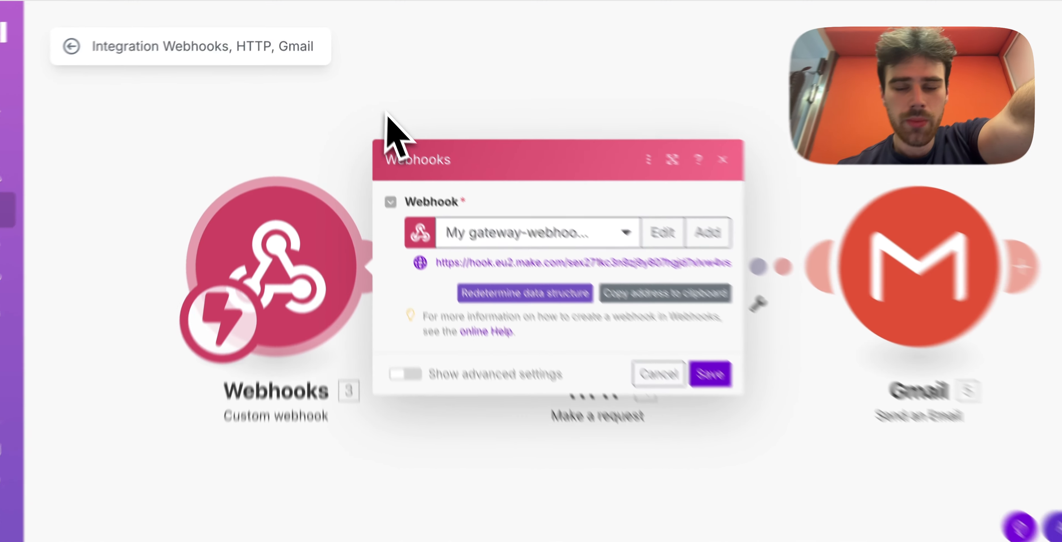
{"action": "left_click", "coordinate": [382, 93]}
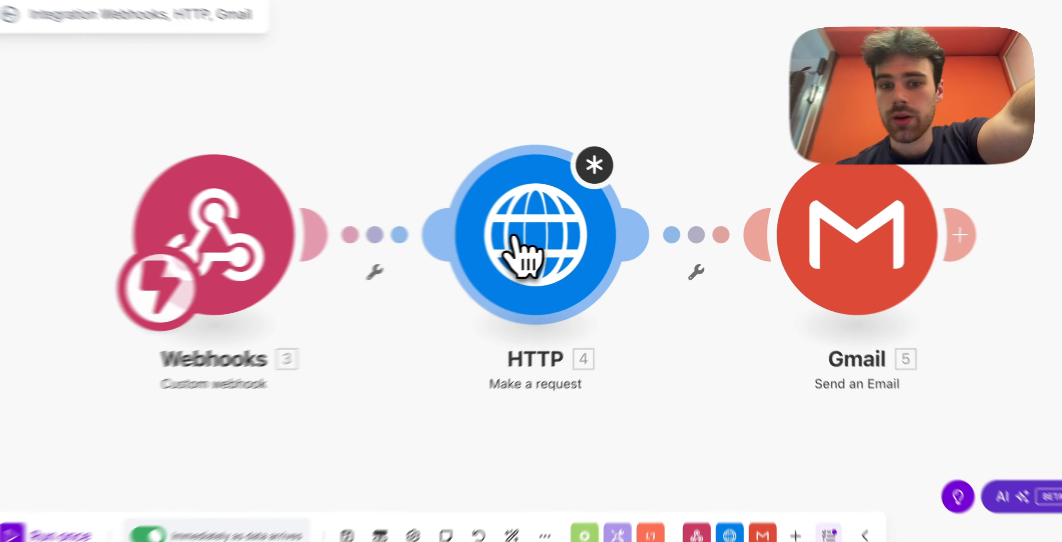
- Open the HTTP module's GET request settings and put the cursor in the empty URL field
{"action": "left_click", "coordinate": [540, 237]}
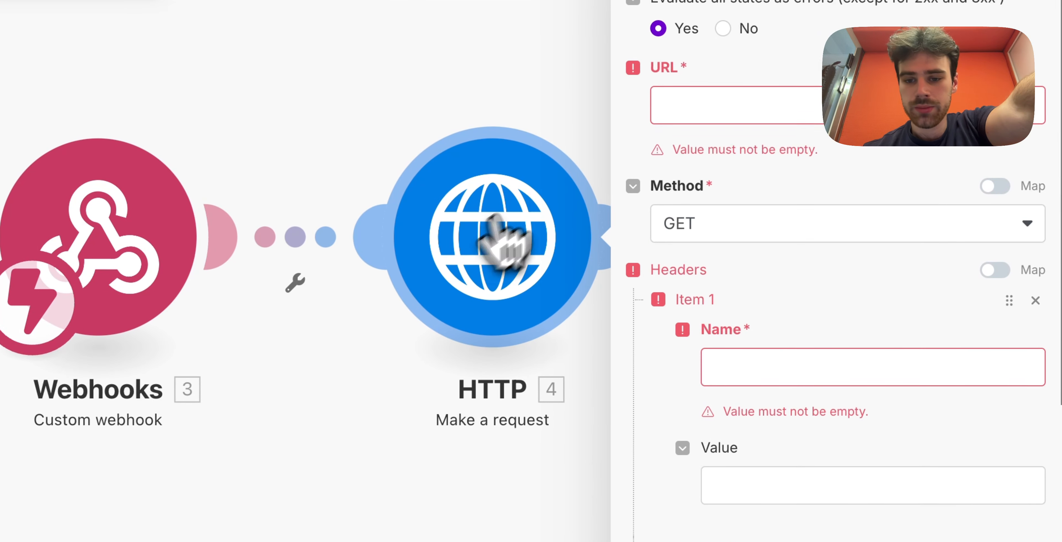
{"action": "scroll", "coordinate": [718, 358], "scroll_direction": "down", "scroll_amount": 2}
{"action": "scroll", "coordinate": [720, 362], "scroll_direction": "up", "scroll_amount": 2}
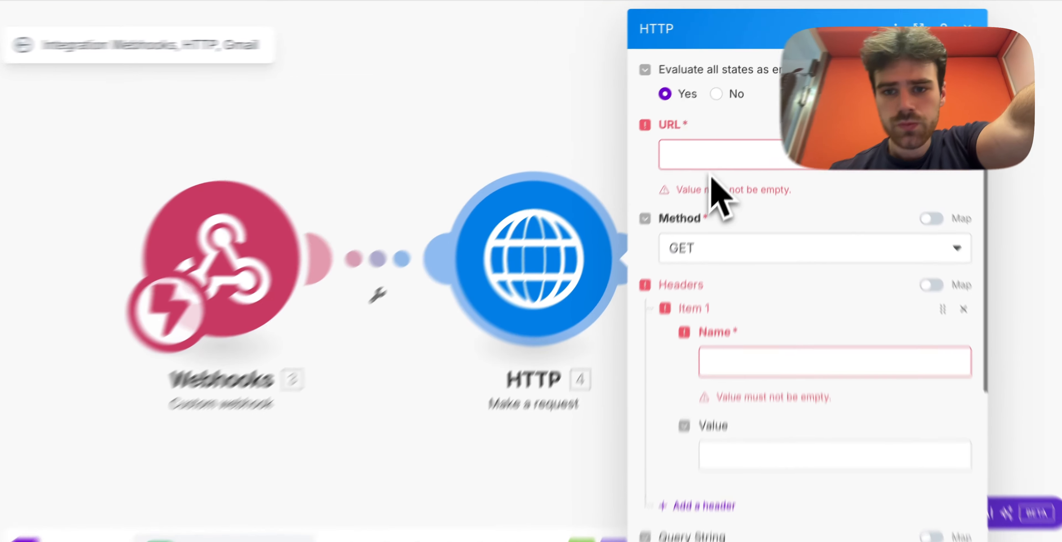
{"action": "left_click", "coordinate": [701, 140]}
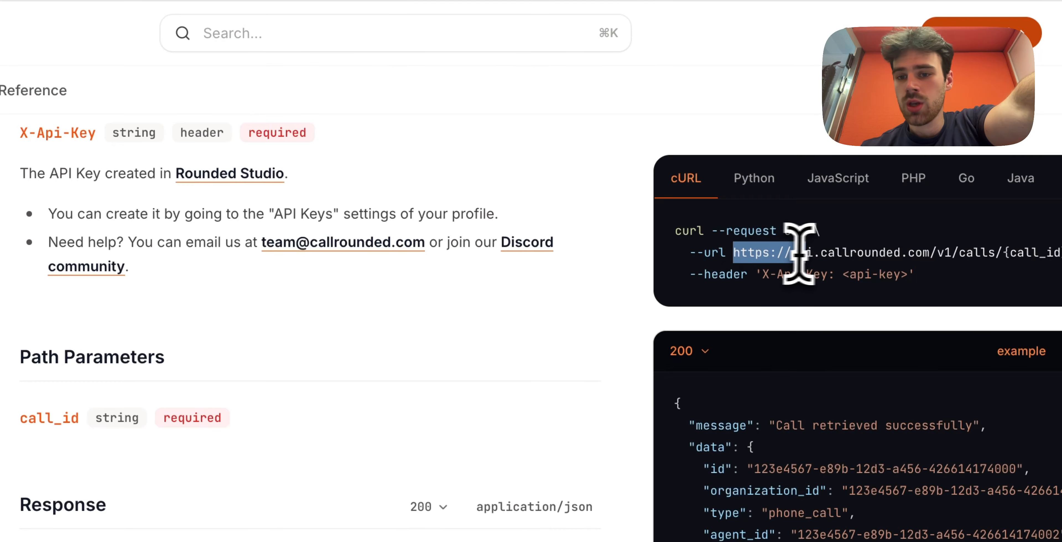
{"action": "left_click_drag", "start_coordinate": [868, 251], "coordinate": [988, 246]}
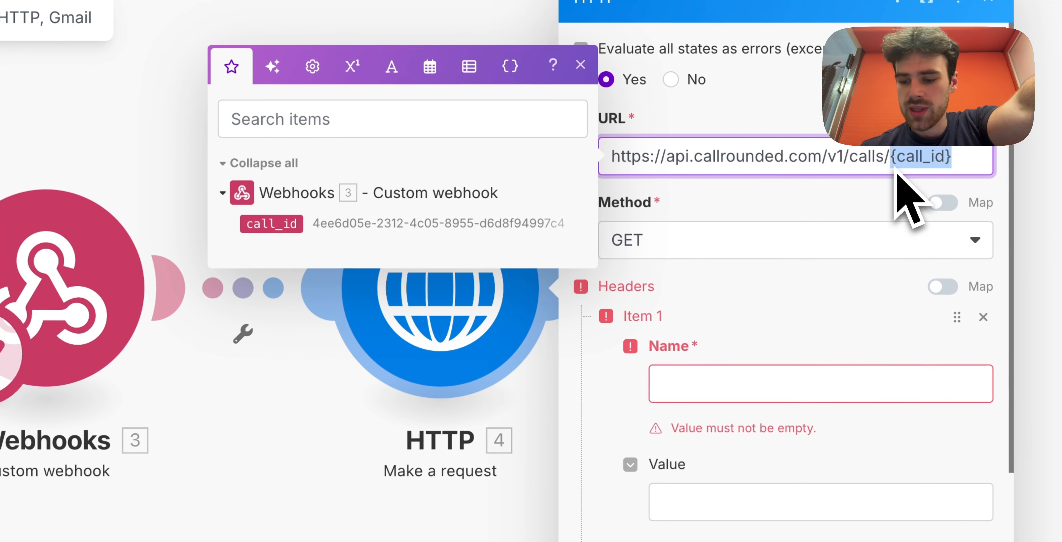
- Replace the URL's {call_id} placeholder with the webhook's call_id and name the first header X-Api-Key
{"action": "key", "text": "BackSpace"}
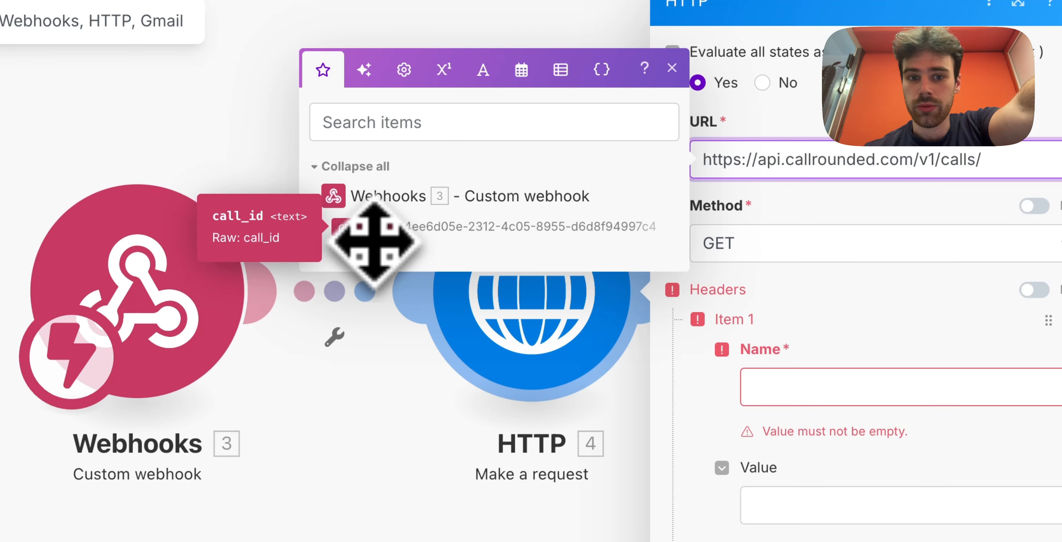
{"action": "left_click", "coordinate": [375, 242]}
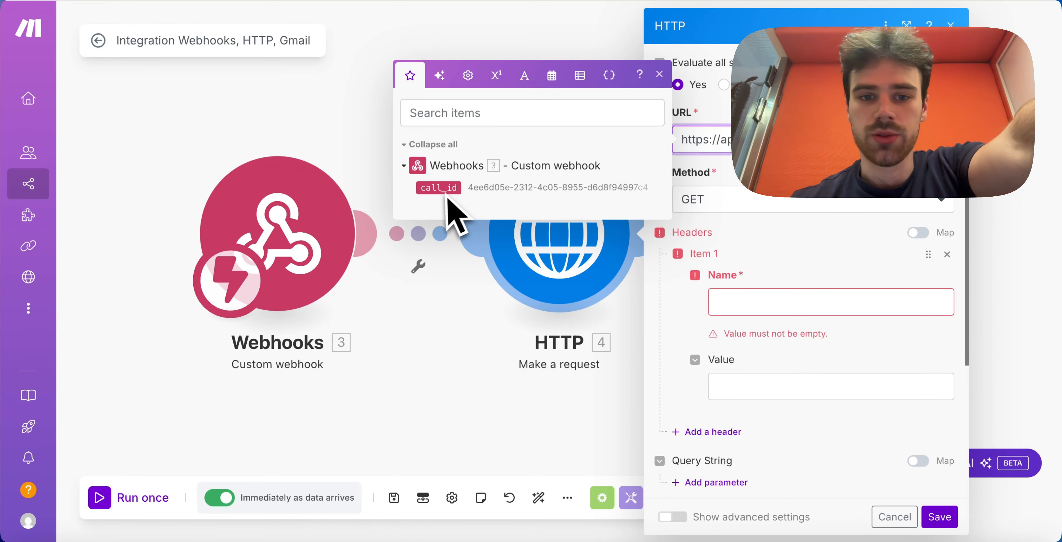
{"action": "left_click", "coordinate": [738, 179]}
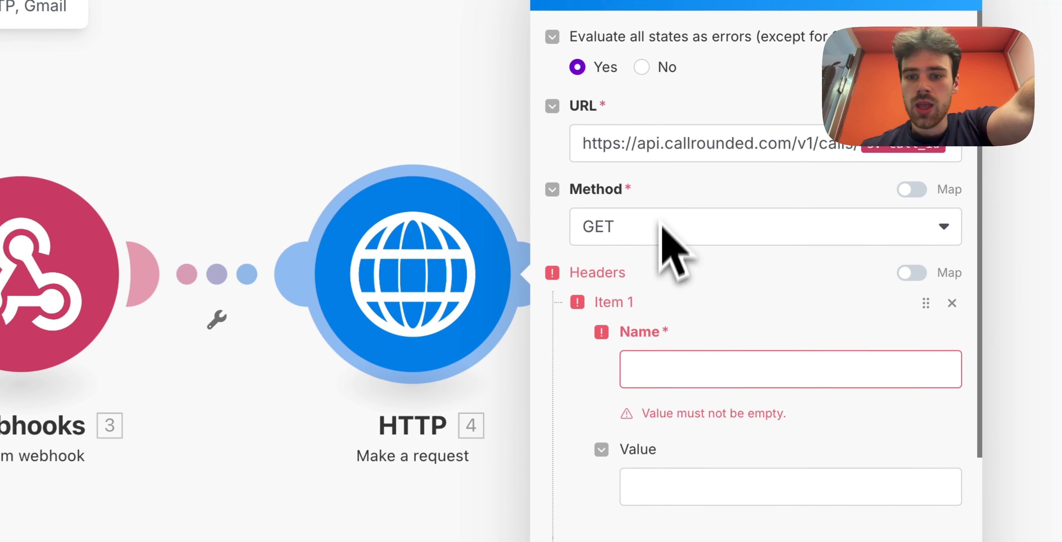
{"action": "scroll", "coordinate": [682, 283], "scroll_direction": "down", "scroll_amount": 1}
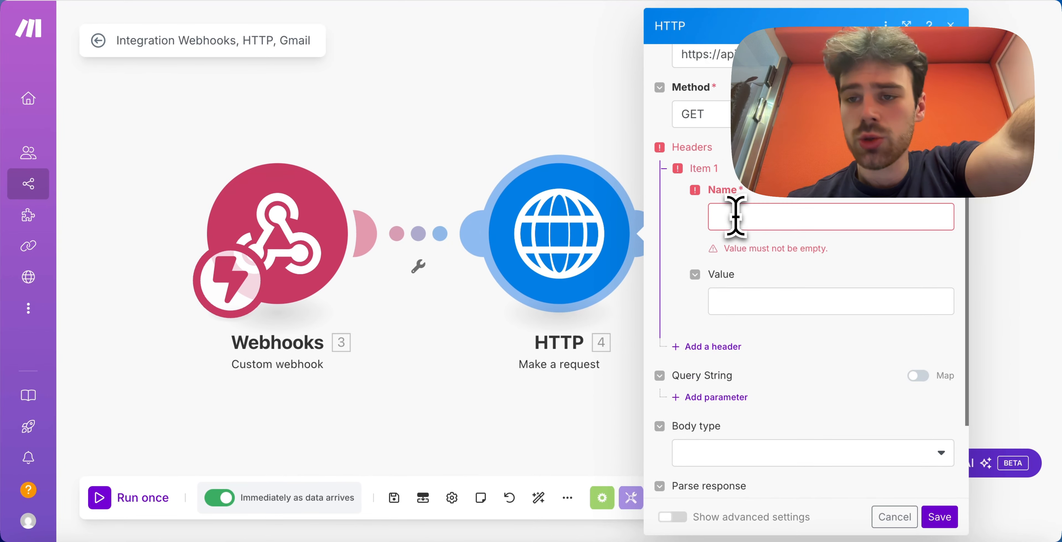
{"action": "left_click", "coordinate": [734, 217]}
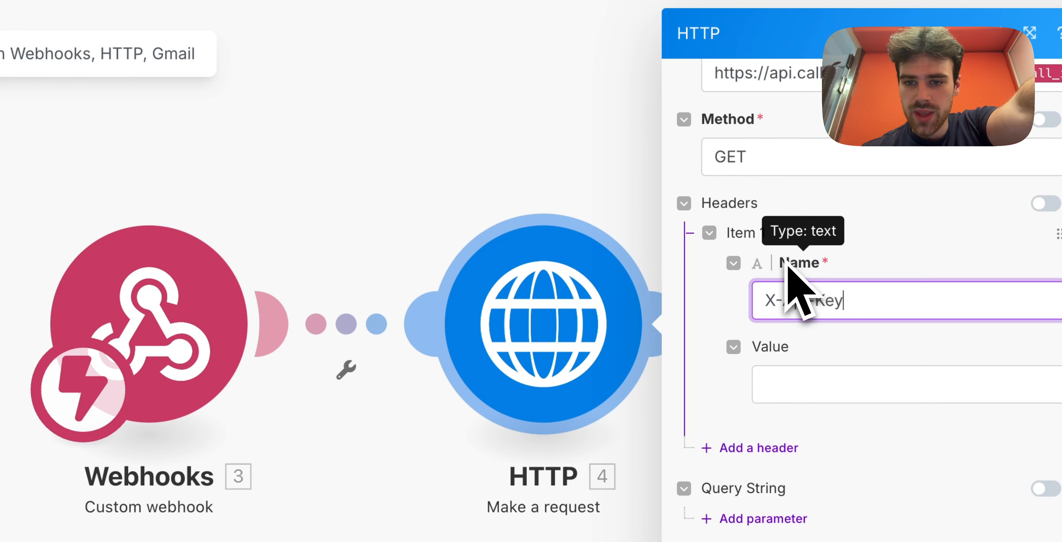
{"action": "left_click", "coordinate": [805, 383]}
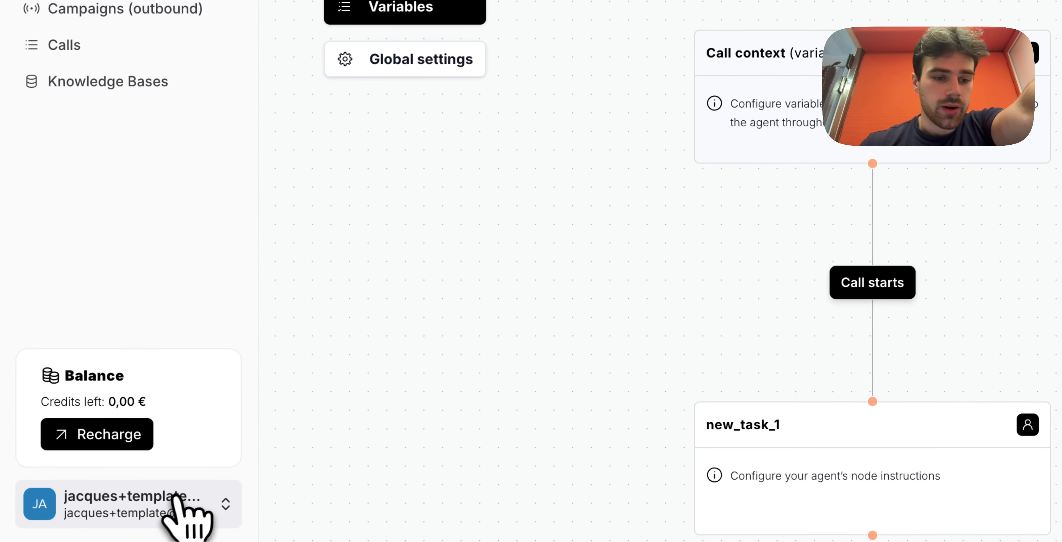
- Create a Rounded API key named 'My API key #1' and copy it
{"action": "left_click", "coordinate": [171, 499]}
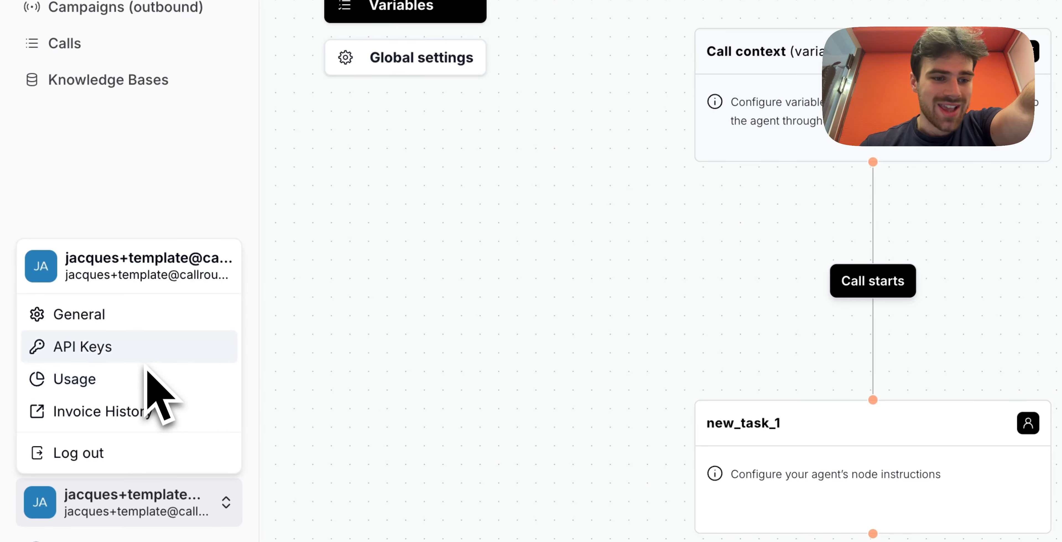
{"action": "left_click", "coordinate": [108, 347]}
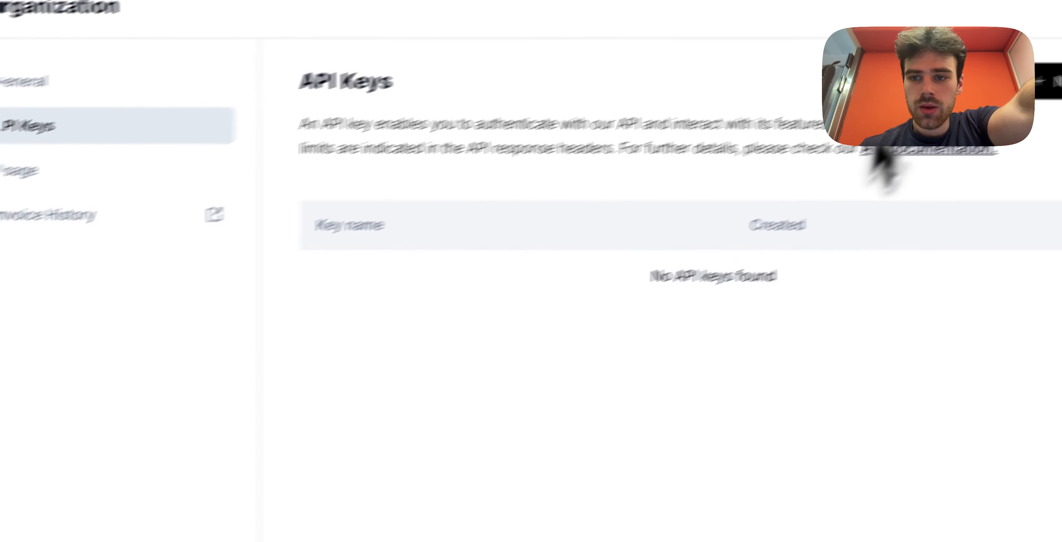
{"action": "left_click", "coordinate": [989, 139]}
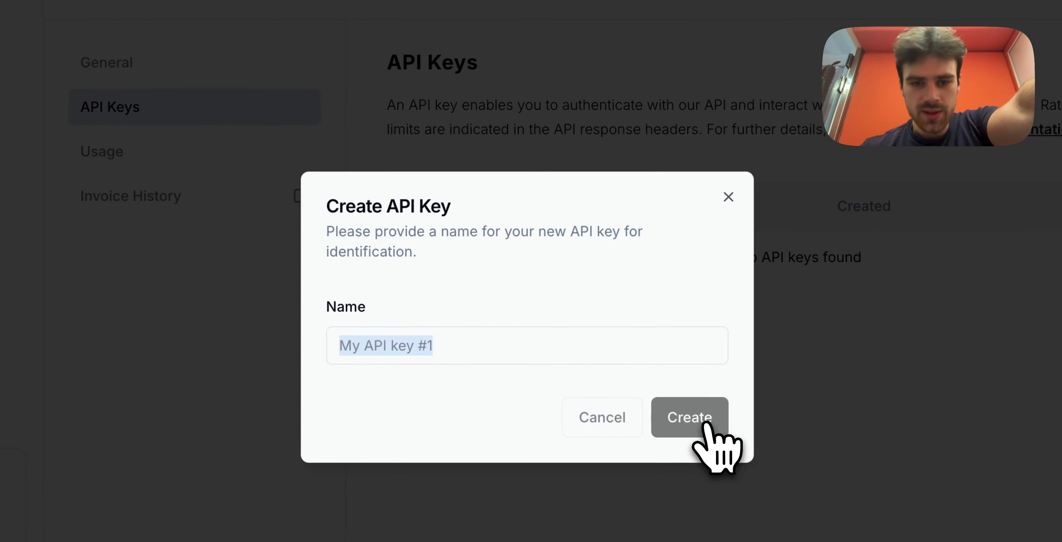
{"action": "left_click", "coordinate": [705, 426]}
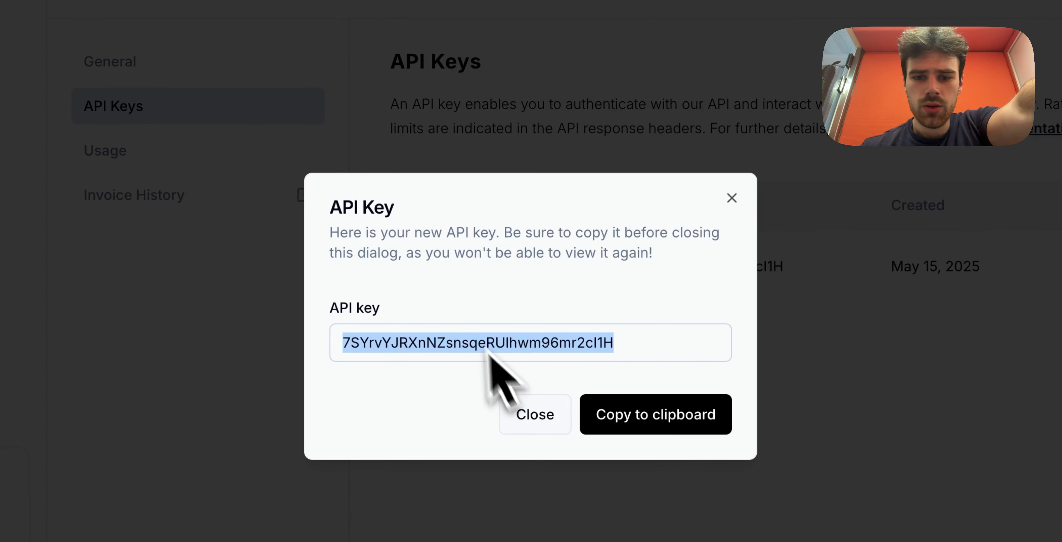
{"action": "left_click", "coordinate": [608, 419]}
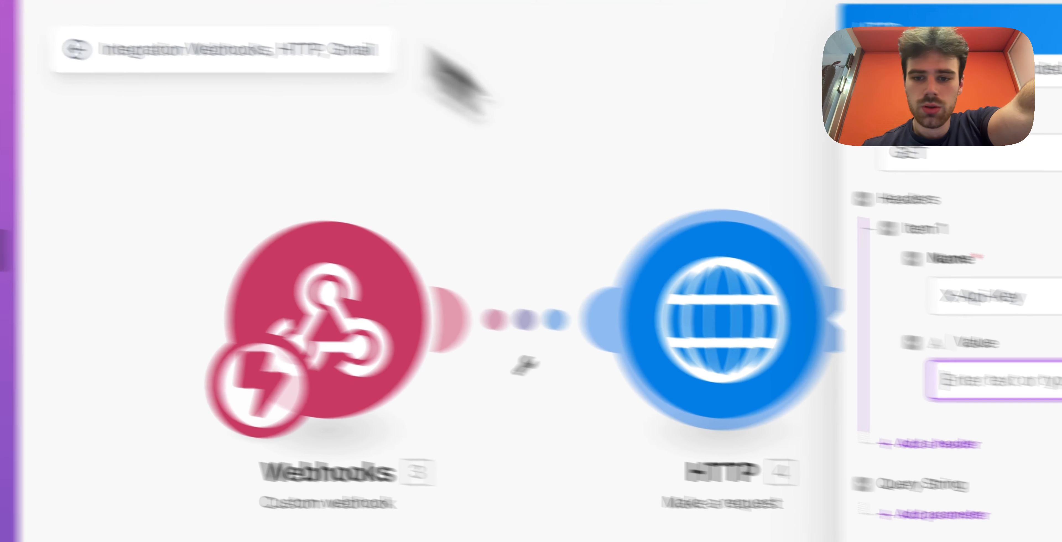
- Paste the Rounded API key as the X-Api-Key header value and save the HTTP module
{"action": "key", "text": "super+v"}
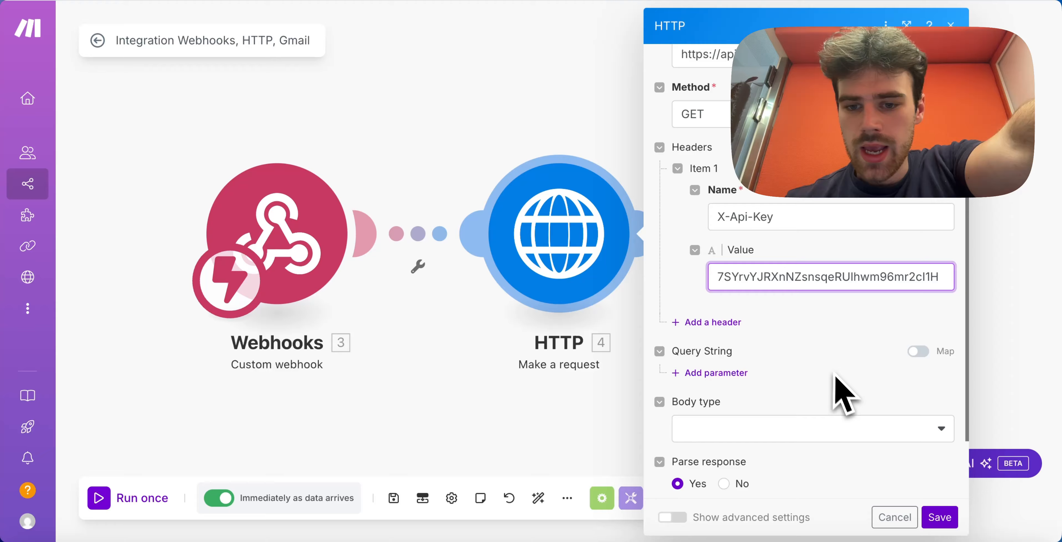
{"action": "scroll", "coordinate": [843, 394], "scroll_direction": "down", "scroll_amount": 1}
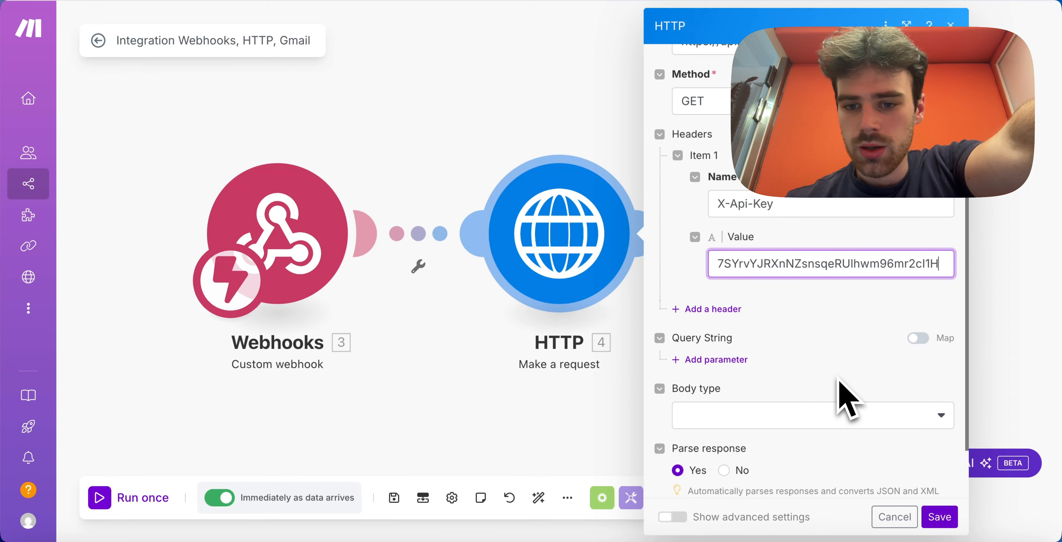
{"action": "scroll", "coordinate": [843, 394], "scroll_direction": "up", "scroll_amount": 5}
{"action": "scroll", "coordinate": [843, 394], "scroll_direction": "down", "scroll_amount": 8}
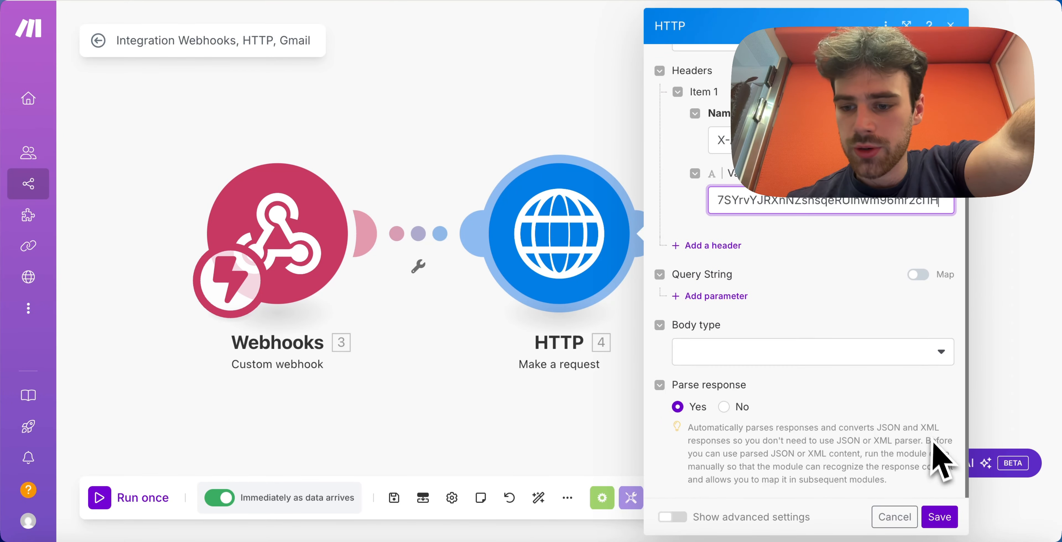
{"action": "scroll", "coordinate": [944, 463], "scroll_direction": "up", "scroll_amount": 5}
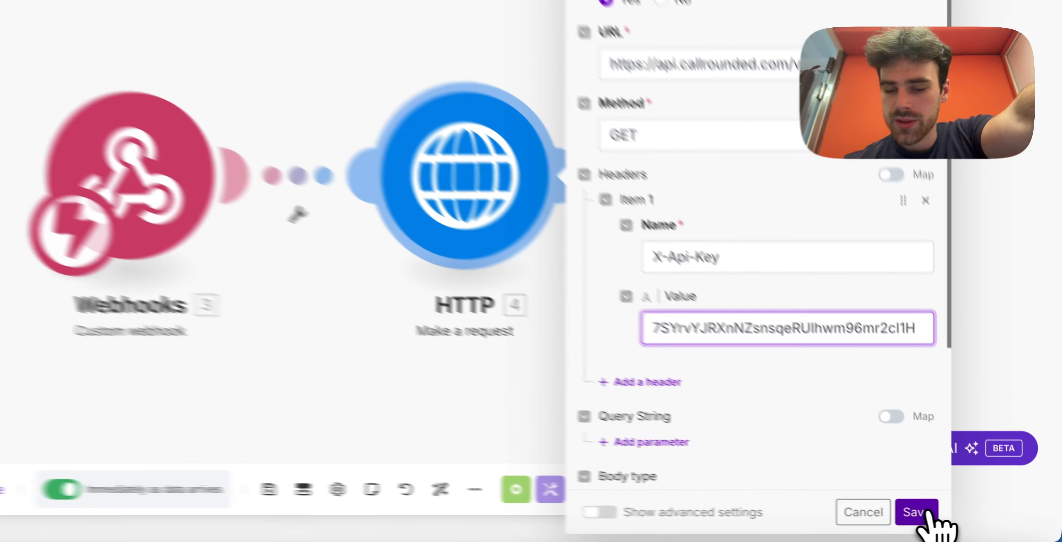
{"action": "left_click", "coordinate": [925, 513]}
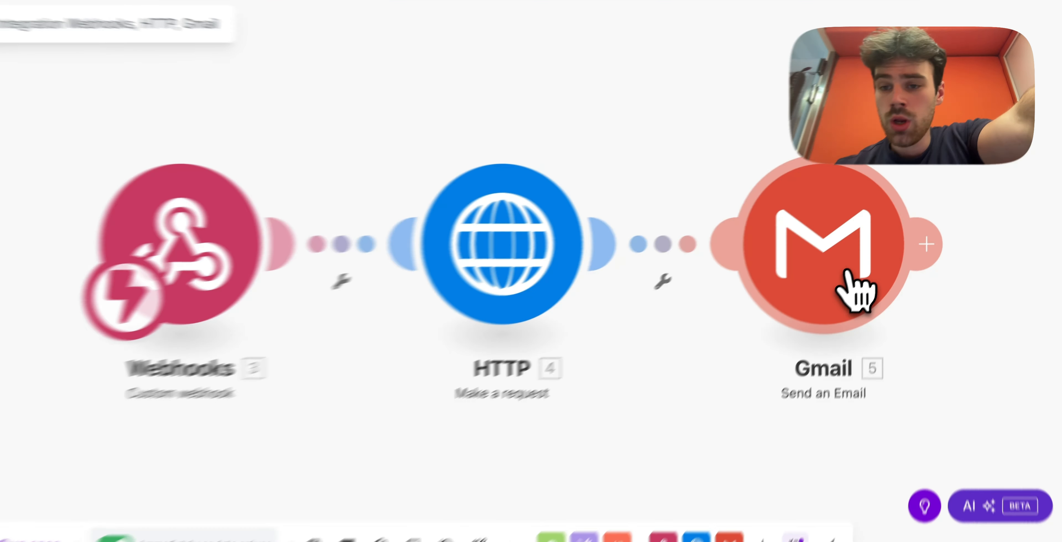
- Open the Gmail send-email module and review its To, call_id Subject and HTML Content fields
{"action": "left_click", "coordinate": [866, 275]}
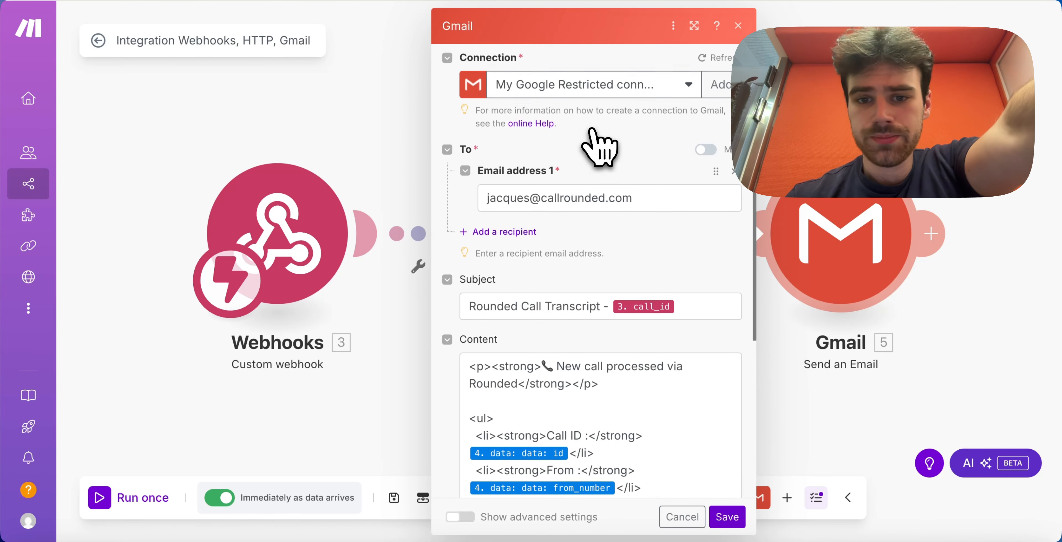
{"action": "scroll", "coordinate": [598, 140], "scroll_direction": "down", "scroll_amount": 1}
{"action": "scroll", "coordinate": [594, 129], "scroll_direction": "down", "scroll_amount": 1}
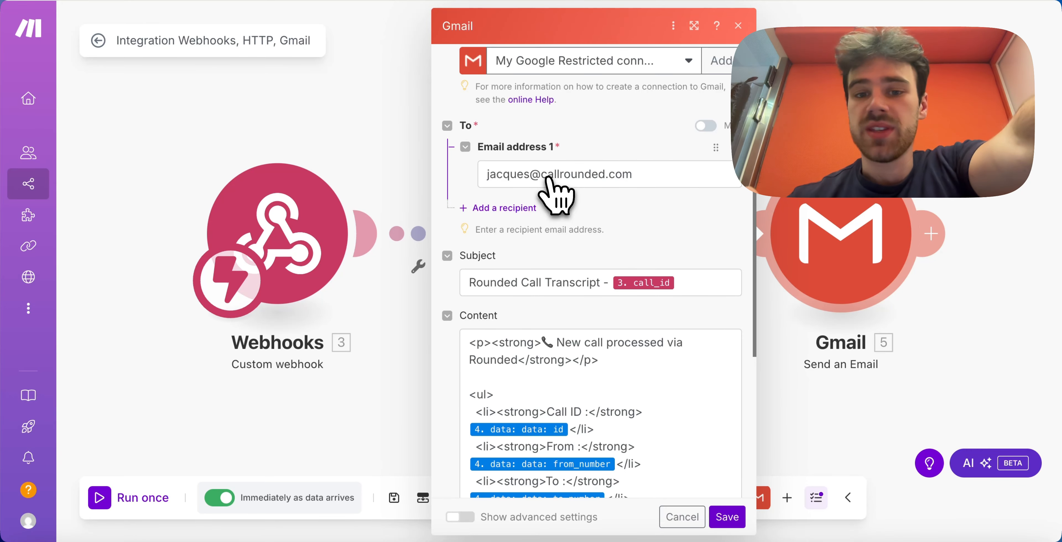
{"action": "scroll", "coordinate": [556, 214], "scroll_direction": "down", "scroll_amount": 5}
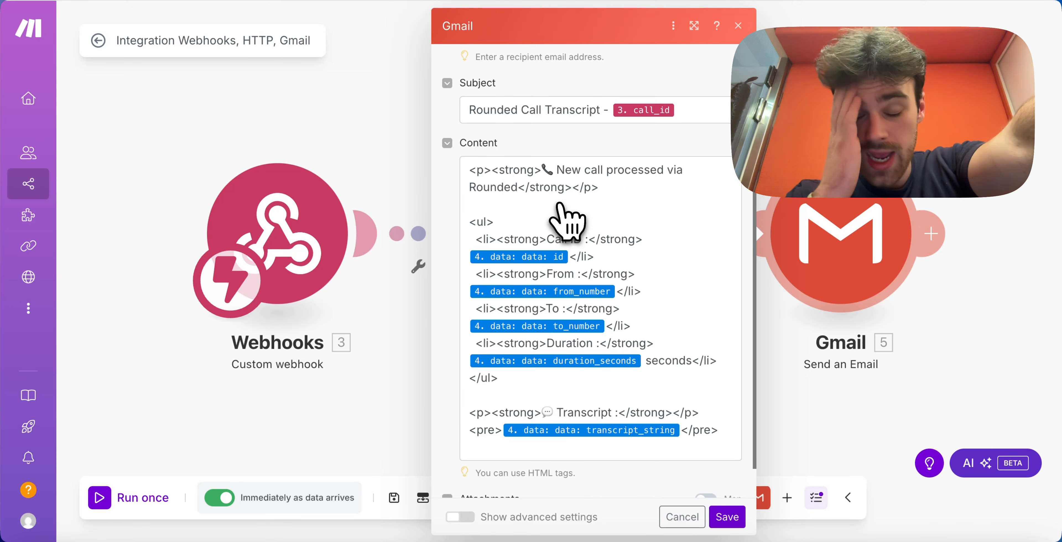
{"action": "scroll", "coordinate": [560, 203], "scroll_direction": "down", "scroll_amount": 1}
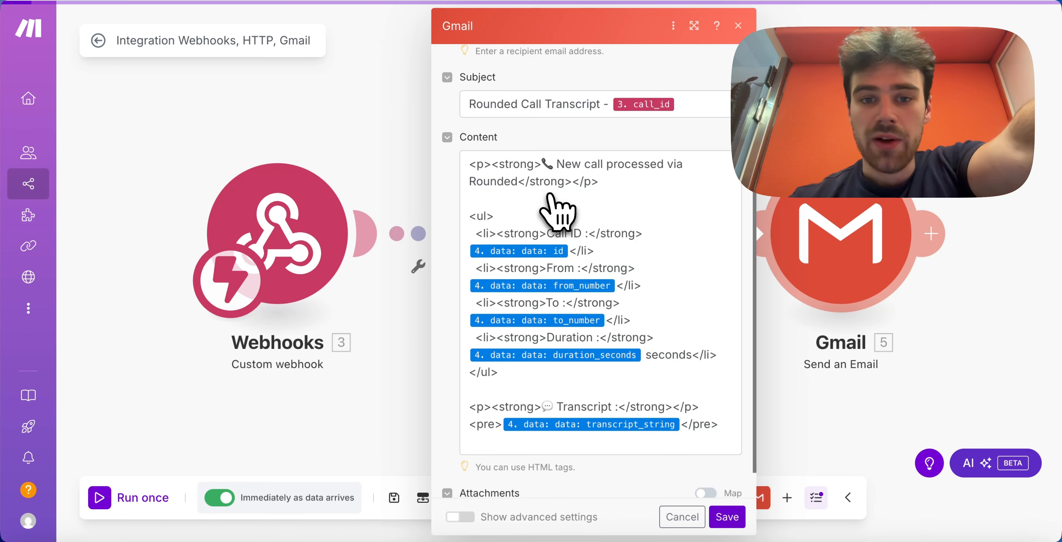
{"action": "scroll", "coordinate": [558, 211], "scroll_direction": "up", "scroll_amount": 1}
{"action": "scroll", "coordinate": [559, 209], "scroll_direction": "down", "scroll_amount": 3}
{"action": "scroll", "coordinate": [558, 209], "scroll_direction": "up", "scroll_amount": 3}
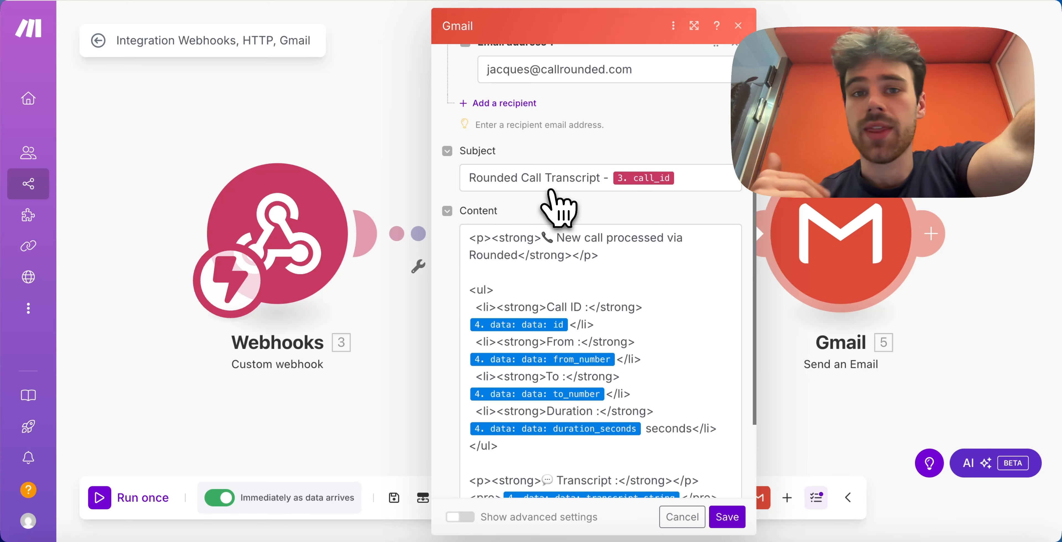
{"action": "scroll", "coordinate": [558, 208], "scroll_direction": "down", "scroll_amount": 3}
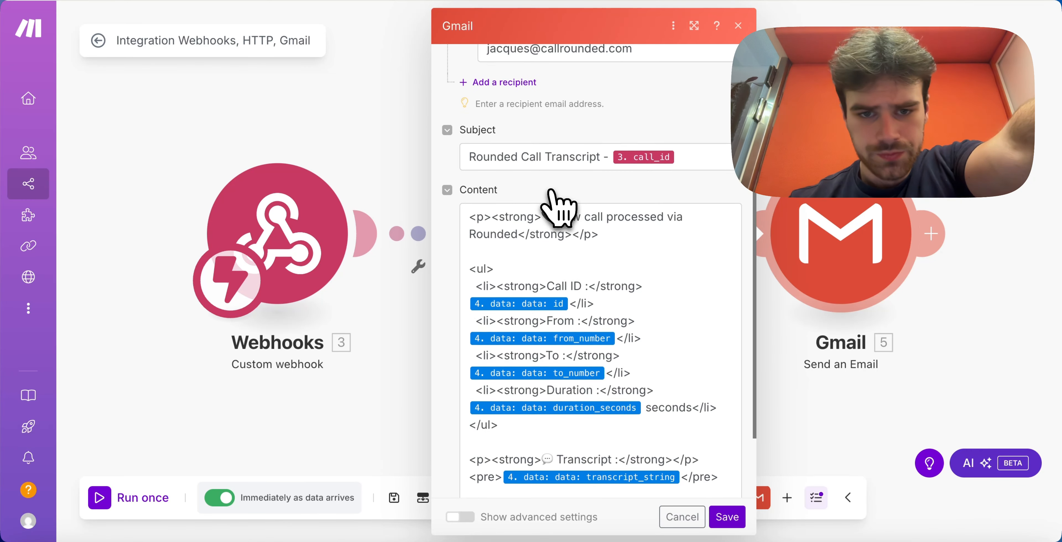
{"action": "scroll", "coordinate": [558, 208], "scroll_direction": "down", "scroll_amount": 1}
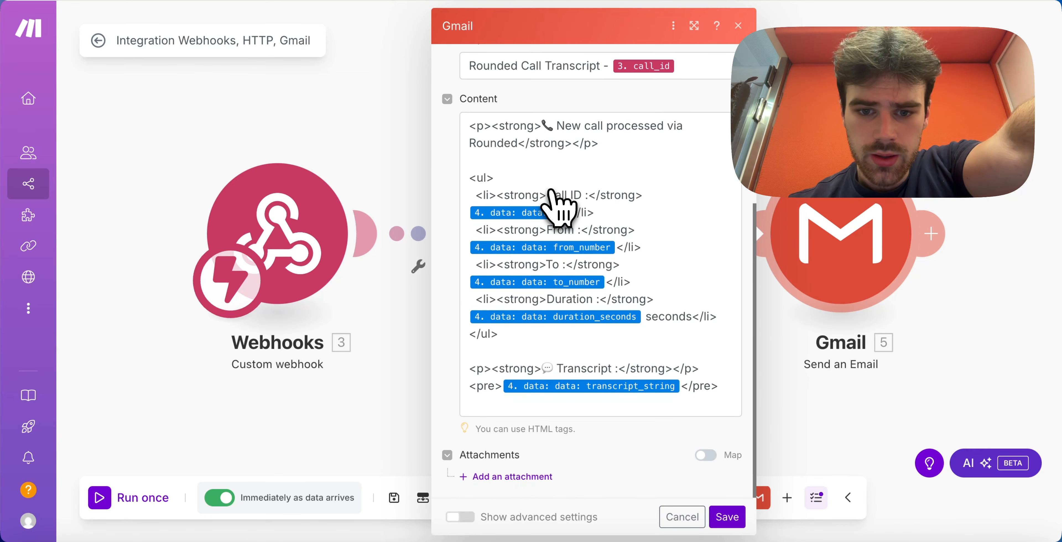
{"action": "scroll", "coordinate": [559, 208], "scroll_direction": "up", "scroll_amount": 1}
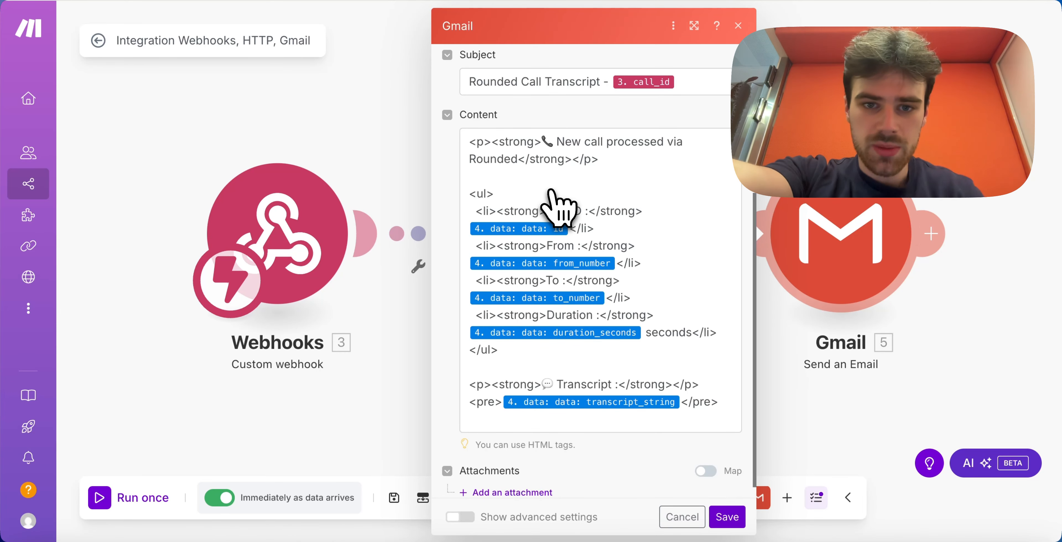
{"action": "scroll", "coordinate": [559, 208], "scroll_direction": "down", "scroll_amount": 1}
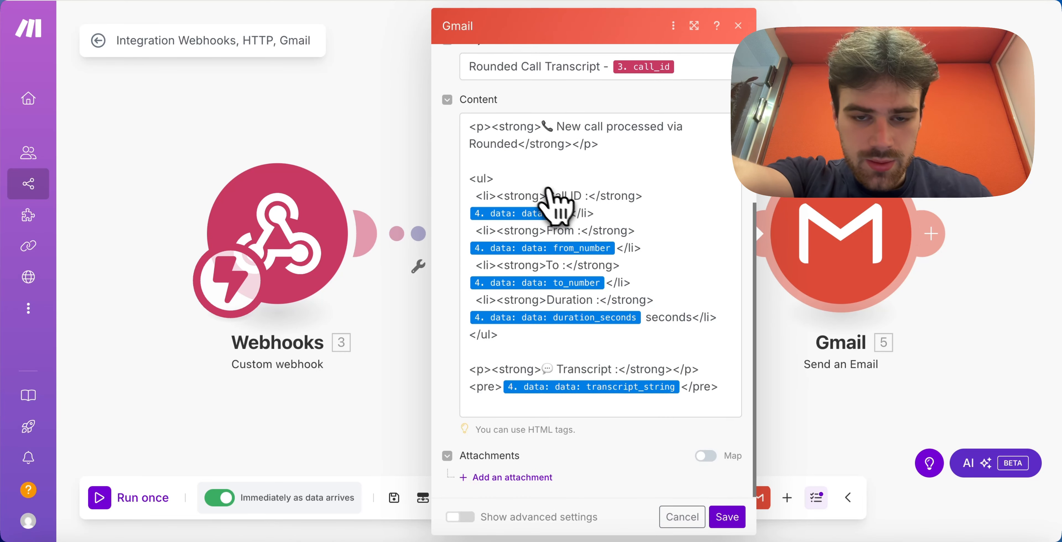
{"action": "mouse_move", "coordinate": [493, 218]}
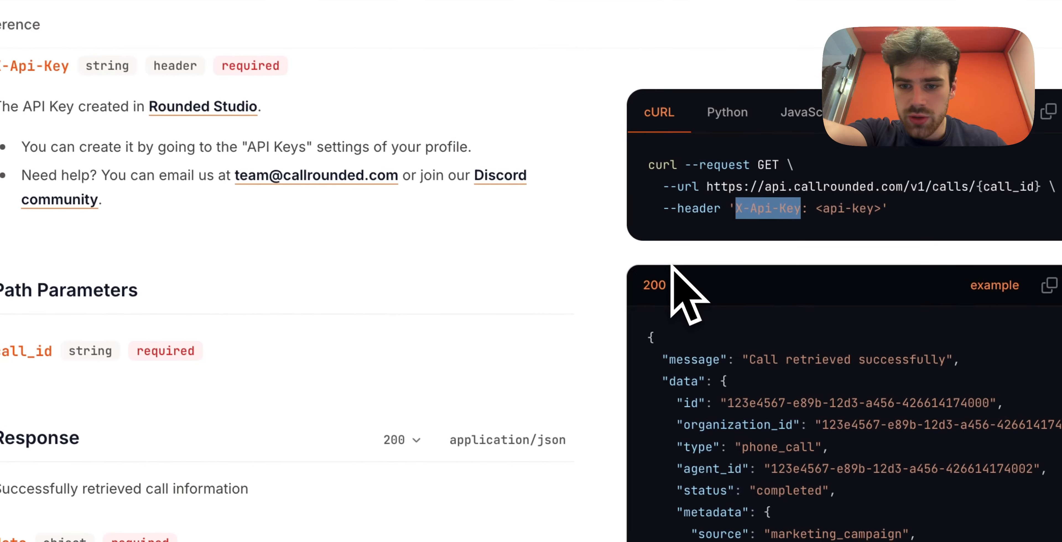
- Read through the Get call details 200 example JSON, noting data.id and transcript_string
{"action": "scroll", "coordinate": [796, 342], "scroll_direction": "down", "scroll_amount": 2}
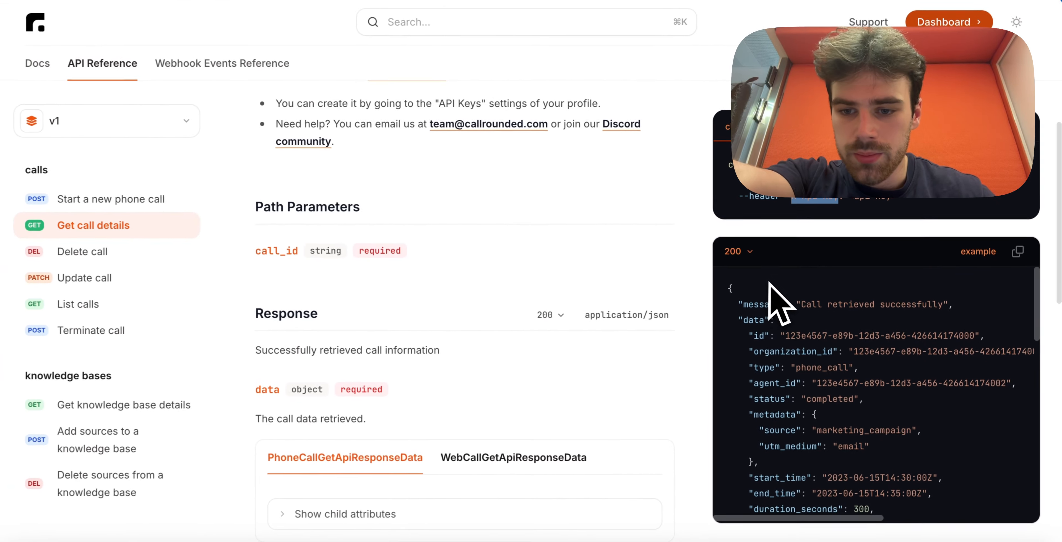
{"action": "scroll", "coordinate": [699, 338], "scroll_direction": "down", "scroll_amount": 1}
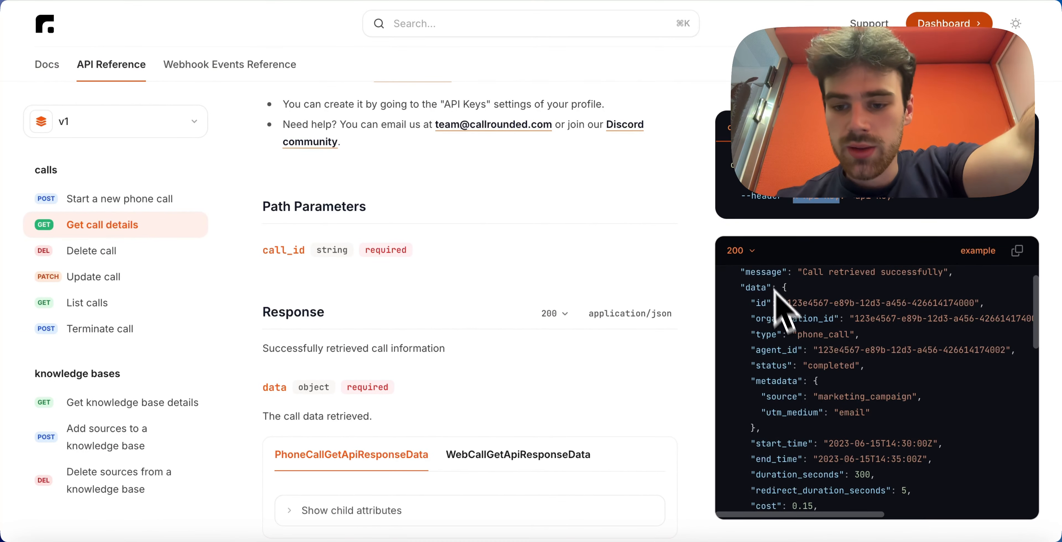
{"action": "scroll", "coordinate": [807, 379], "scroll_direction": "down", "scroll_amount": 1}
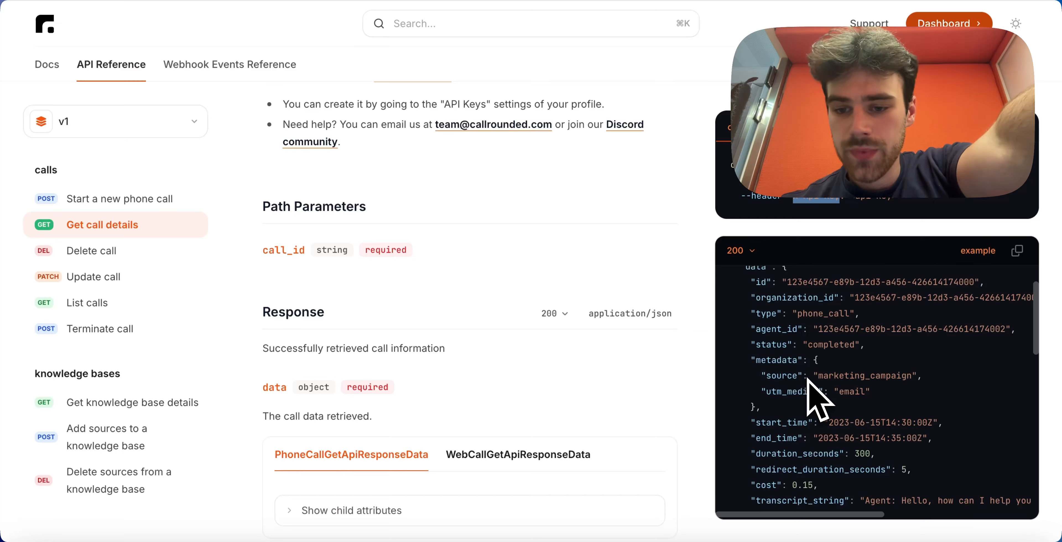
{"action": "scroll", "coordinate": [808, 381], "scroll_direction": "down", "scroll_amount": 2}
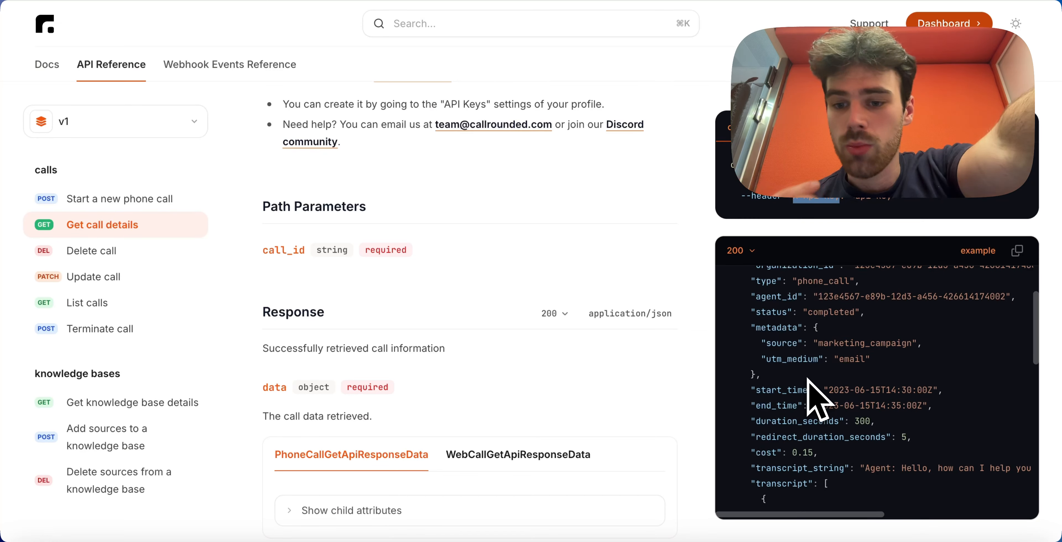
{"action": "scroll", "coordinate": [807, 378], "scroll_direction": "down", "scroll_amount": 2}
{"action": "scroll", "coordinate": [808, 378], "scroll_direction": "up", "scroll_amount": 7}
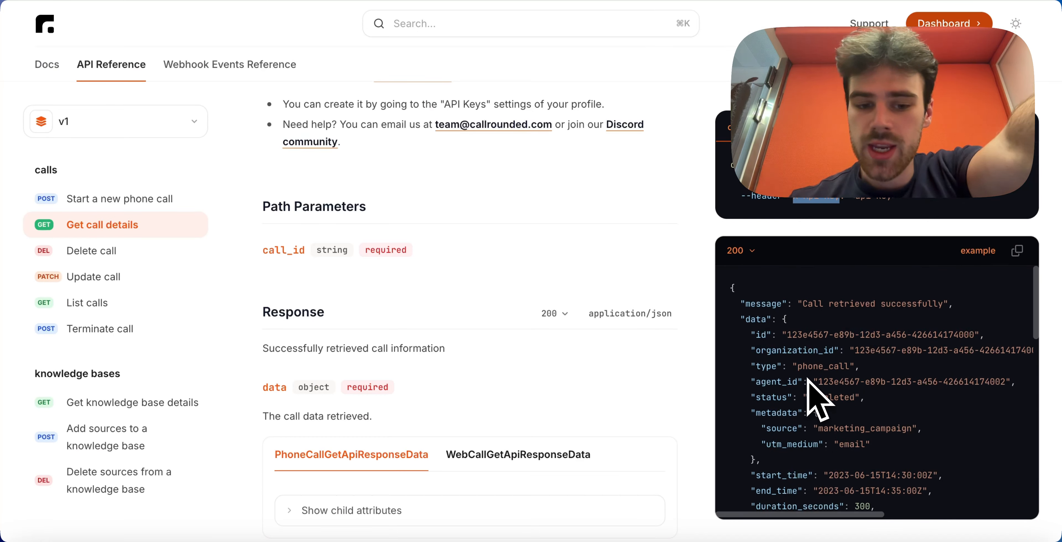
{"action": "scroll", "coordinate": [807, 379], "scroll_direction": "down", "scroll_amount": 10}
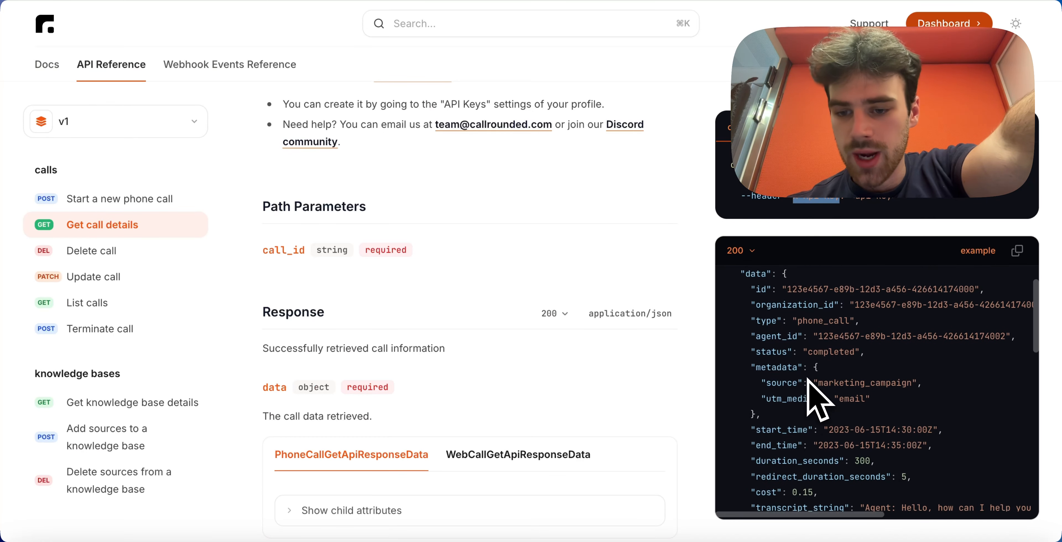
{"action": "scroll", "coordinate": [807, 379], "scroll_direction": "down", "scroll_amount": 8}
{"action": "scroll", "coordinate": [807, 378], "scroll_direction": "up", "scroll_amount": 14}
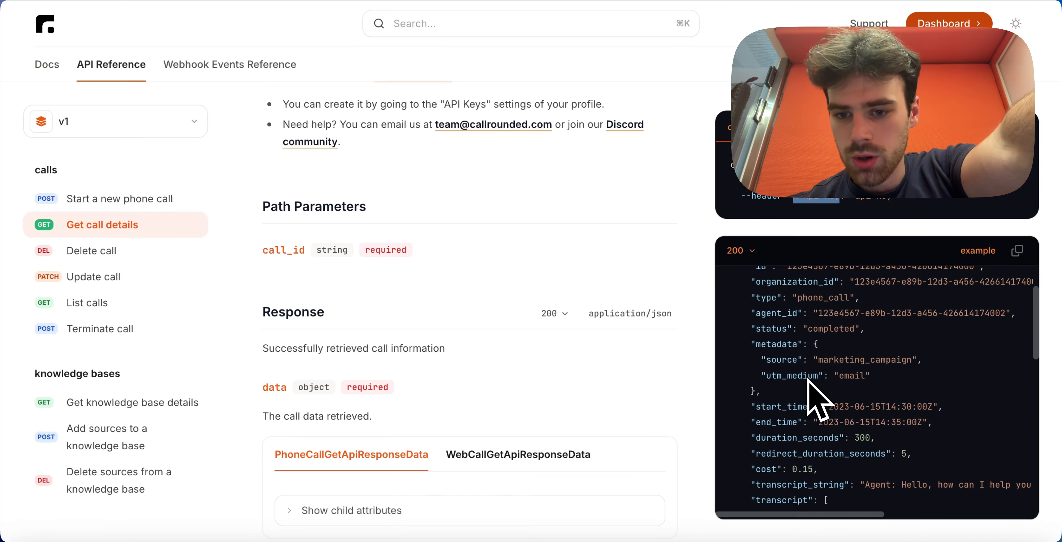
{"action": "scroll", "coordinate": [807, 379], "scroll_direction": "up", "scroll_amount": 3}
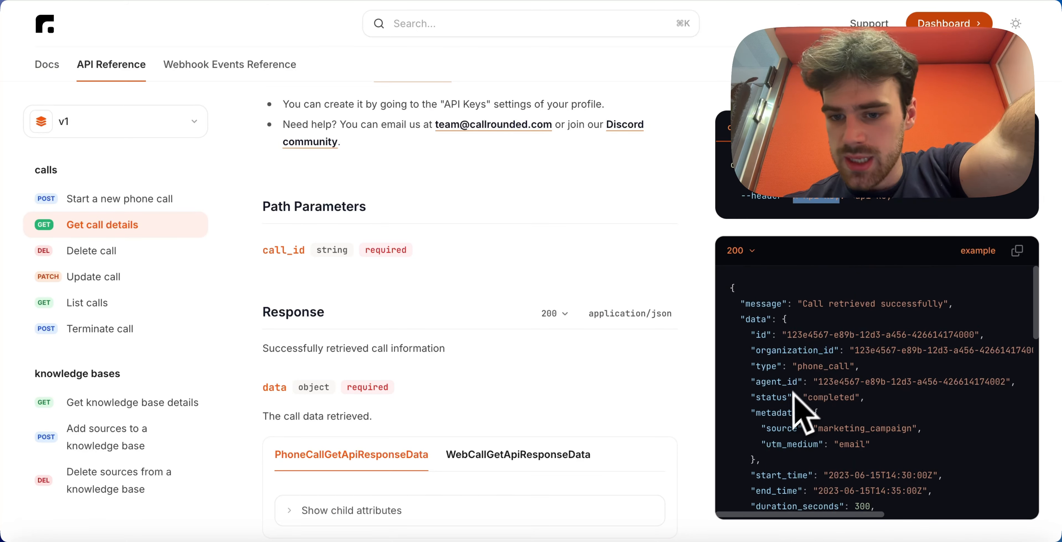
{"action": "scroll", "coordinate": [794, 394], "scroll_direction": "down", "scroll_amount": 5}
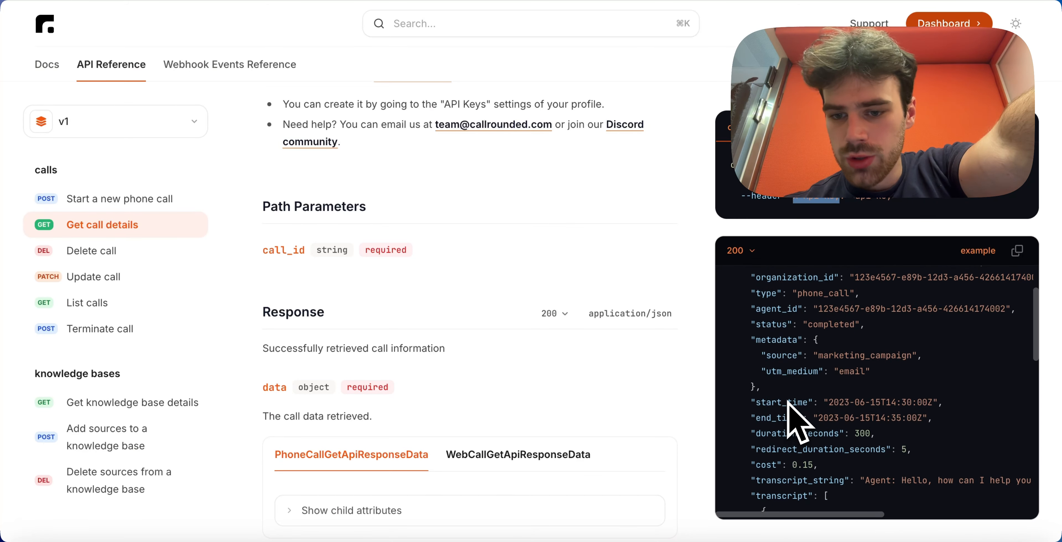
{"action": "scroll", "coordinate": [790, 403], "scroll_direction": "down", "scroll_amount": 5}
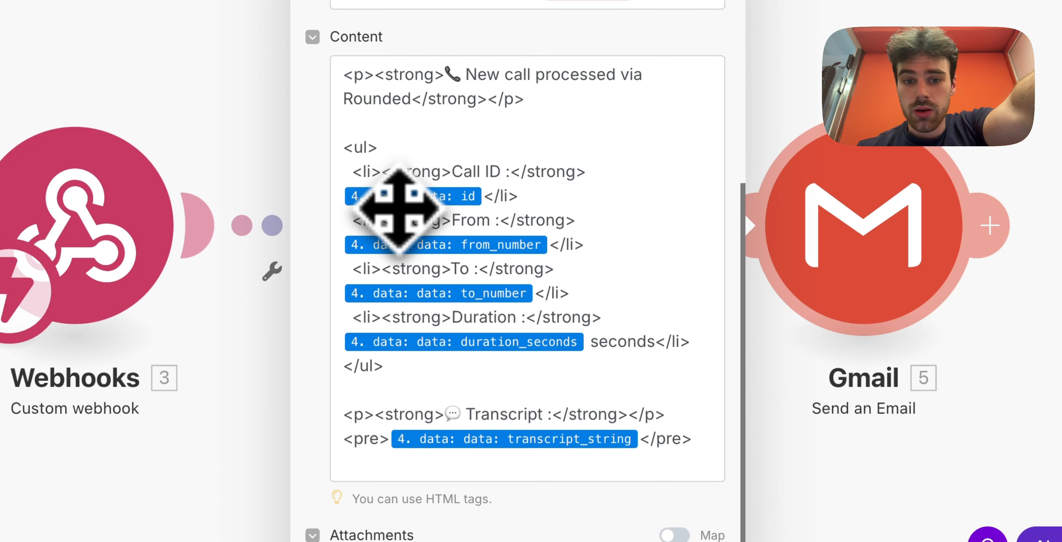
- Expand HTTP > Data > data in the Content field's mapping panel to check the call fields
{"action": "left_click", "coordinate": [400, 202]}
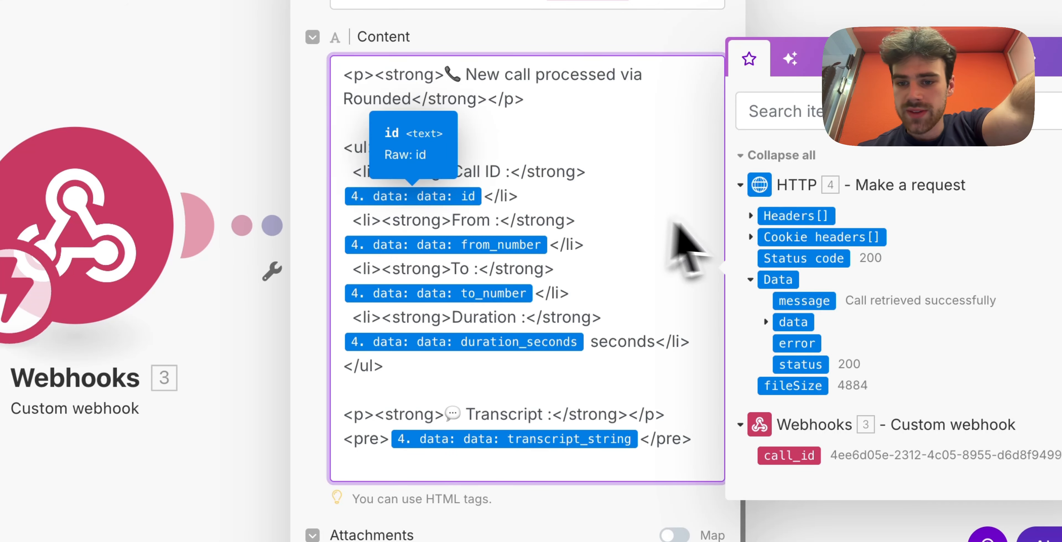
{"action": "left_click", "coordinate": [751, 280]}
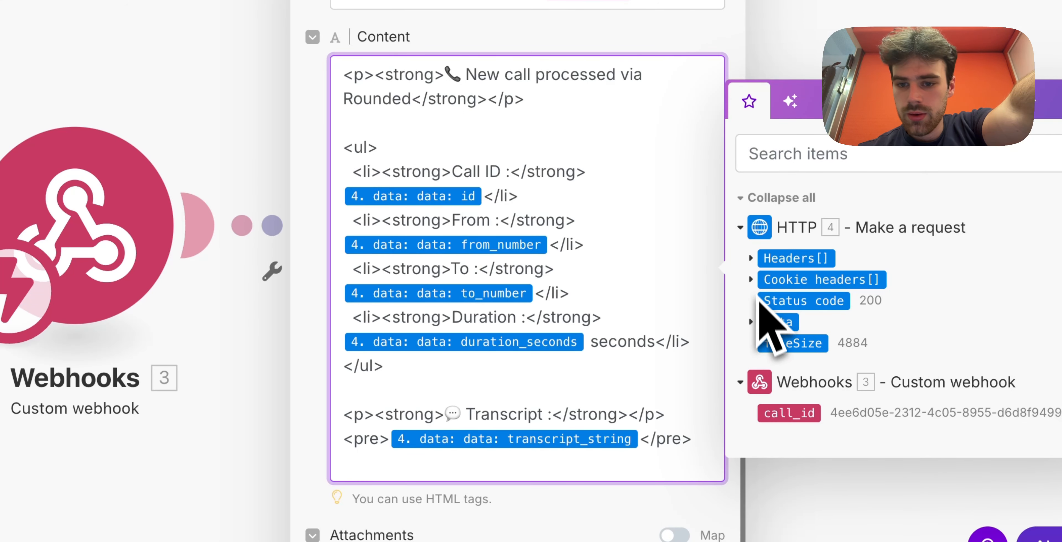
{"action": "left_click", "coordinate": [751, 279]}
{"action": "left_click", "coordinate": [766, 323]}
{"action": "scroll", "coordinate": [768, 342], "scroll_direction": "down", "scroll_amount": 5}
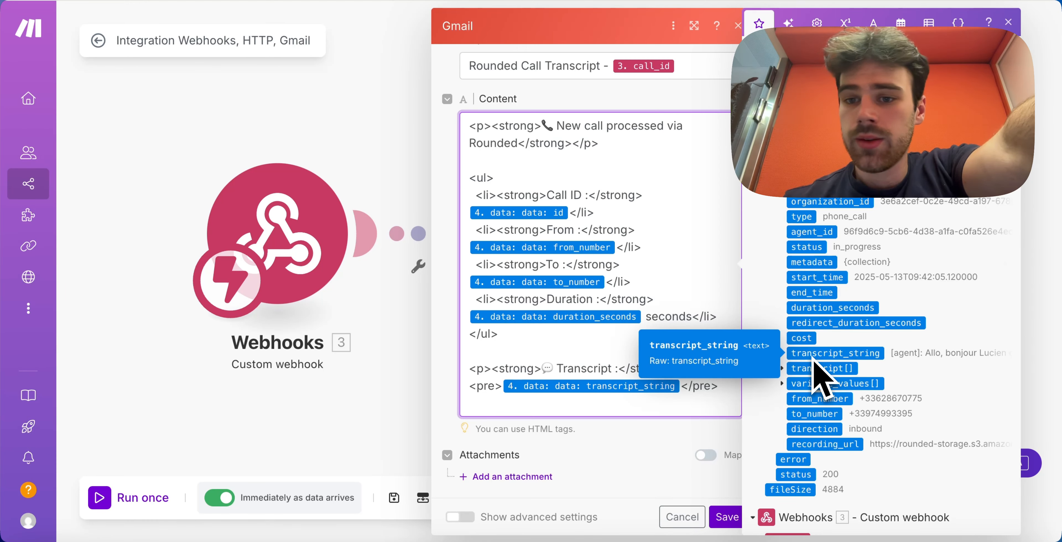
{"action": "scroll", "coordinate": [819, 376], "scroll_direction": "down", "scroll_amount": 1}
{"action": "scroll", "coordinate": [812, 358], "scroll_direction": "up", "scroll_amount": 1}
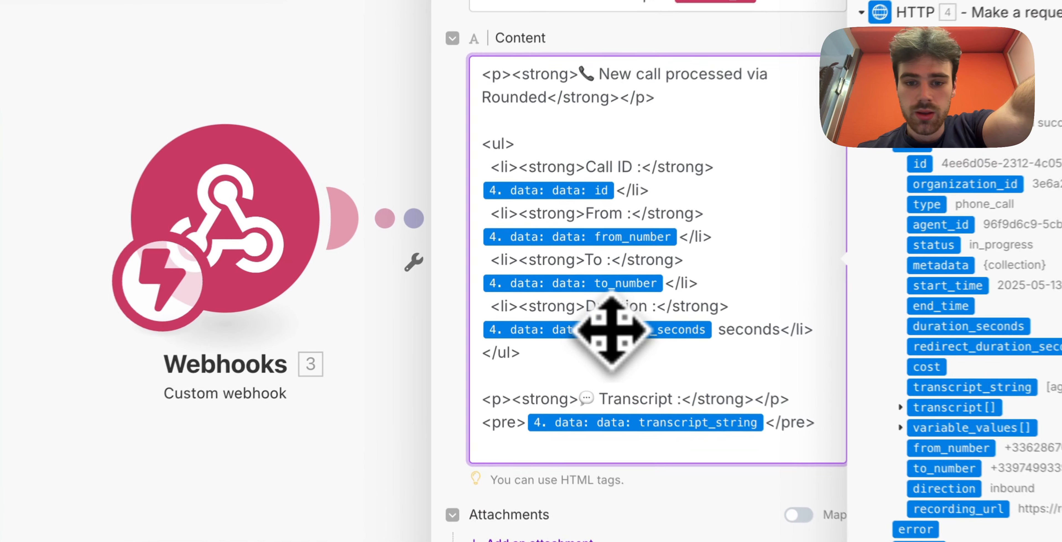
- Review the email body's list markup and close the Gmail module settings
{"action": "left_click", "coordinate": [552, 180]}
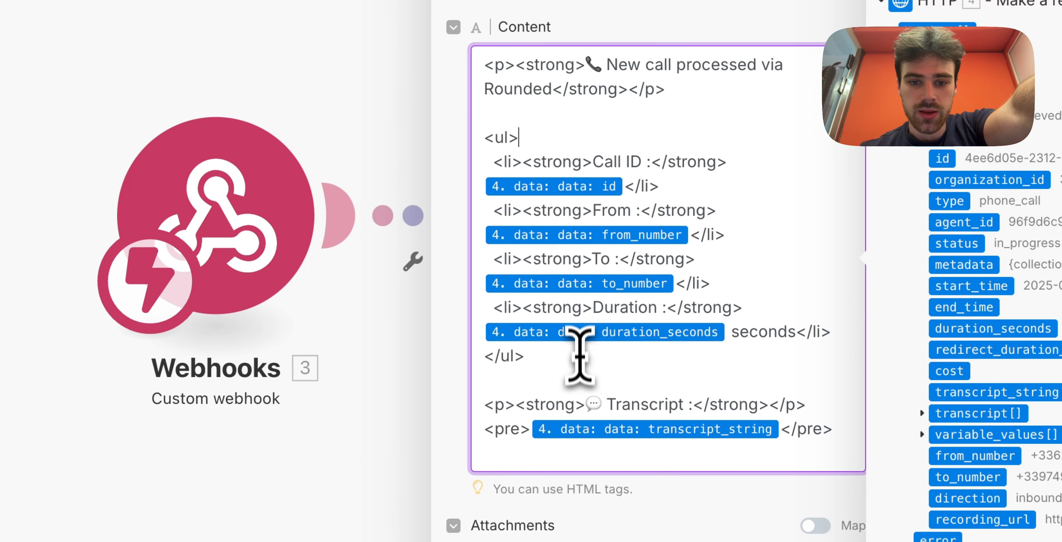
{"action": "left_click", "coordinate": [583, 374]}
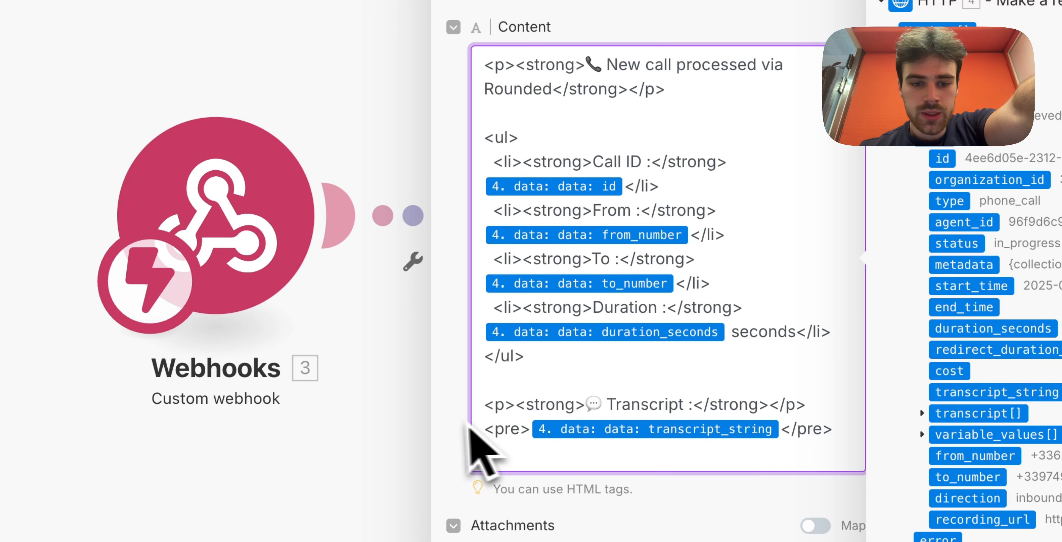
{"action": "left_click", "coordinate": [380, 434]}
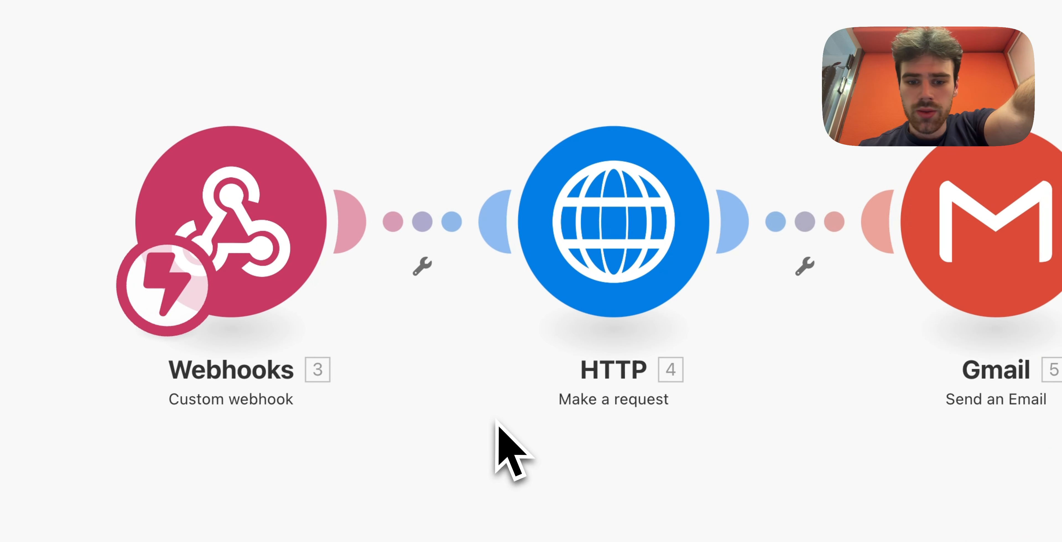
- Save the scenario and run it once, waiting for new webhook data
{"action": "left_click", "coordinate": [420, 482]}
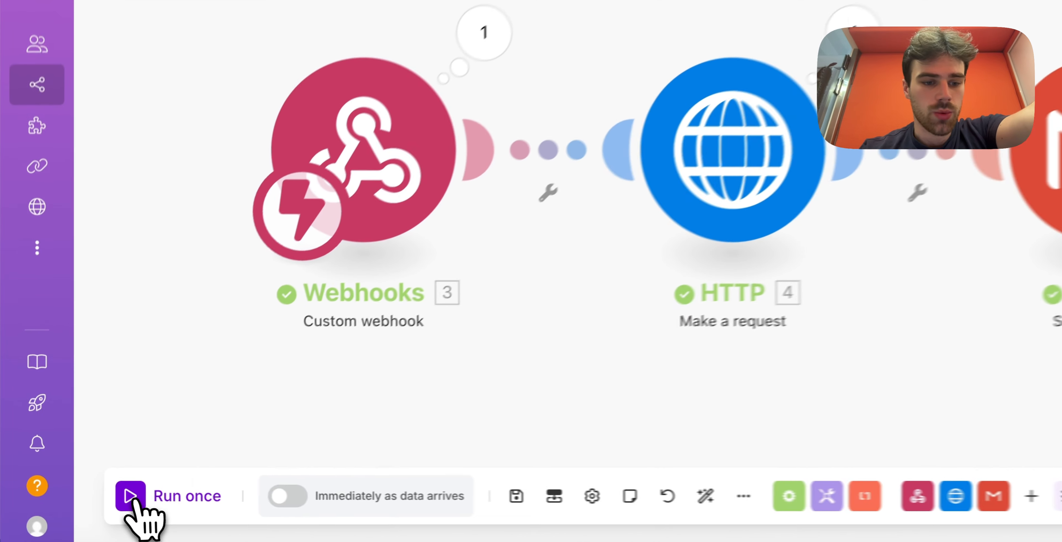
{"action": "left_click", "coordinate": [108, 498]}
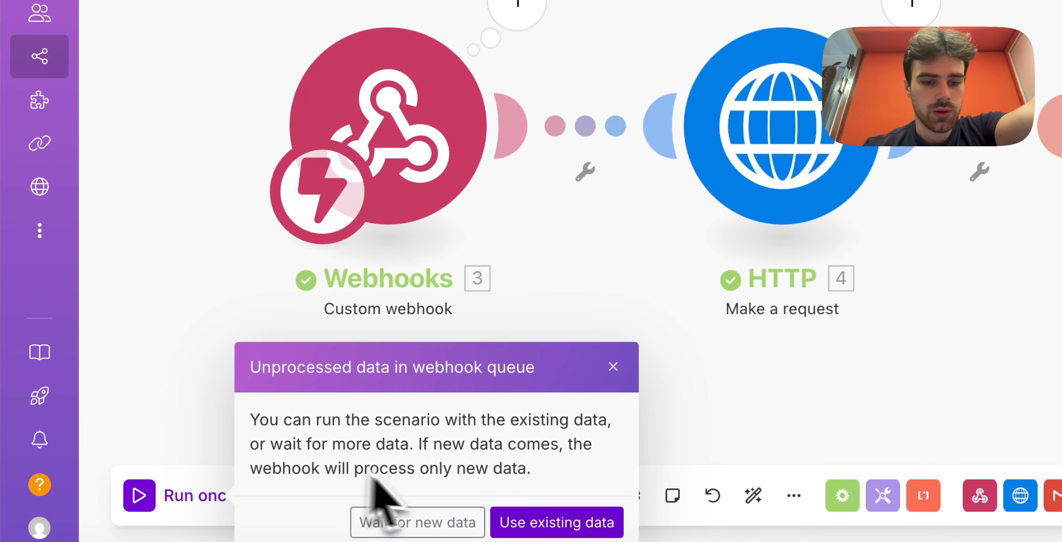
{"action": "left_click", "coordinate": [428, 522]}
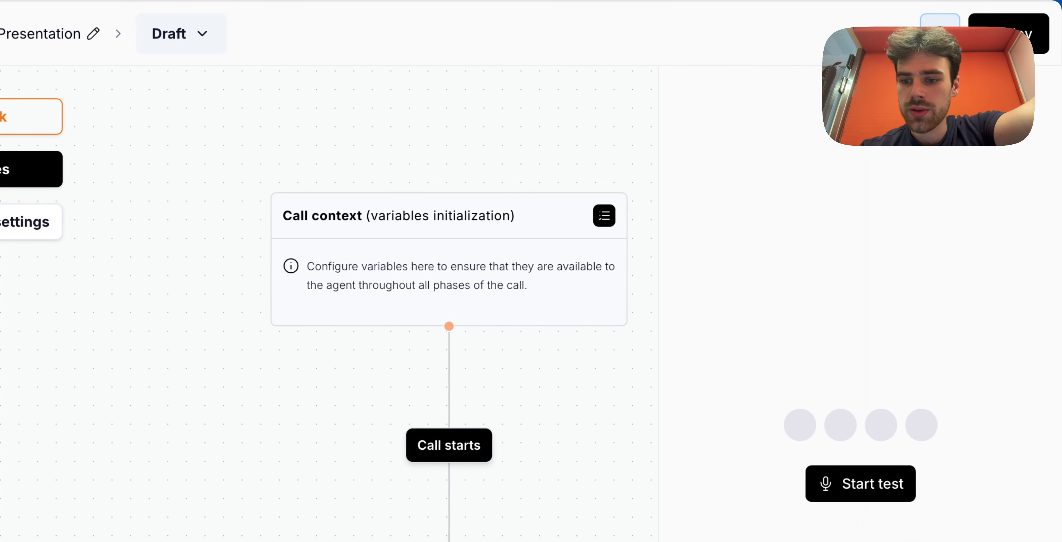
- Place a test call with the Rounded Presentation agent, then end it
{"action": "left_click", "coordinate": [859, 484]}
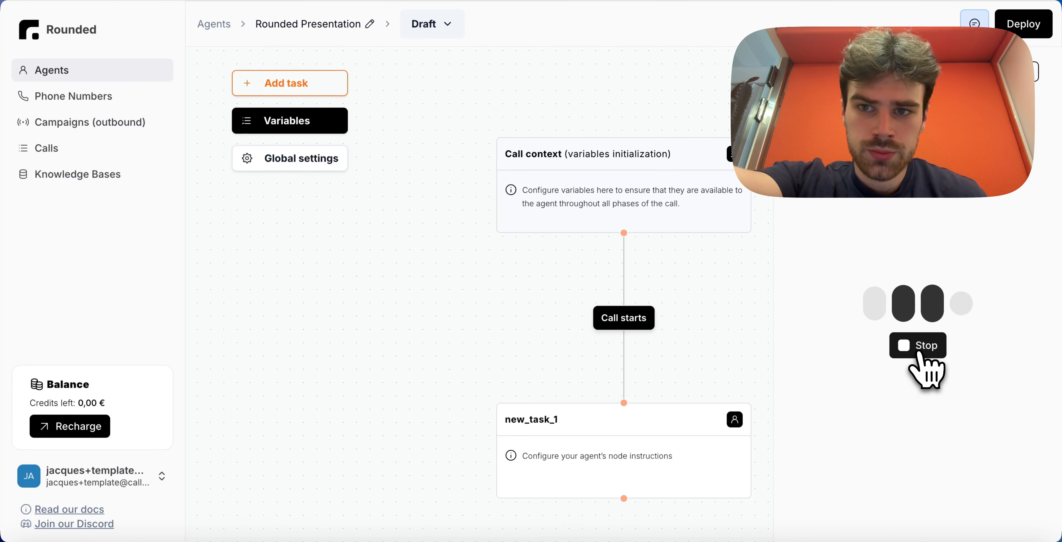
{"action": "left_click", "coordinate": [920, 349]}
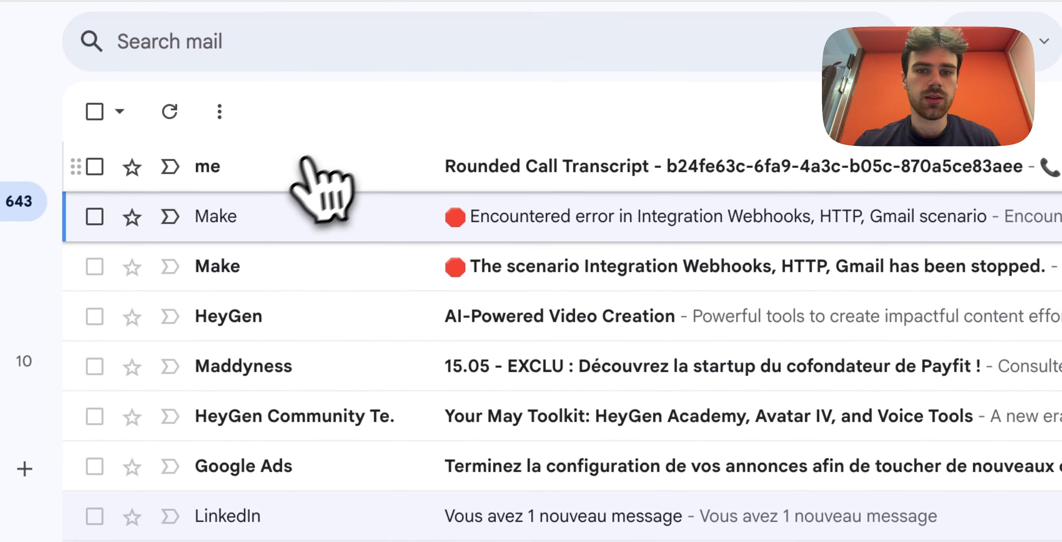
- Open the Rounded Call Transcript email and select its full transcript text
{"action": "left_click", "coordinate": [326, 170]}
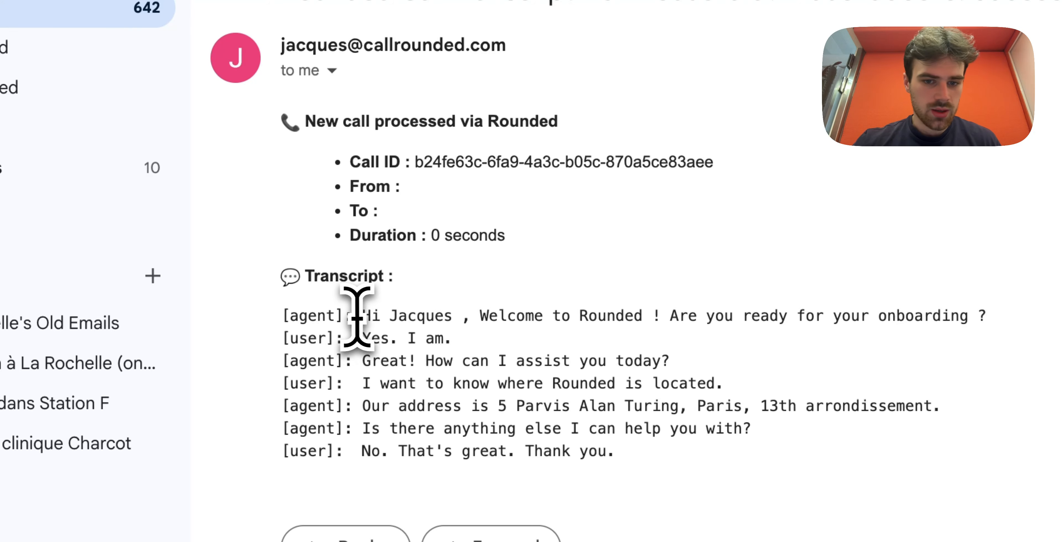
{"action": "left_click_drag", "start_coordinate": [362, 315], "coordinate": [660, 451]}
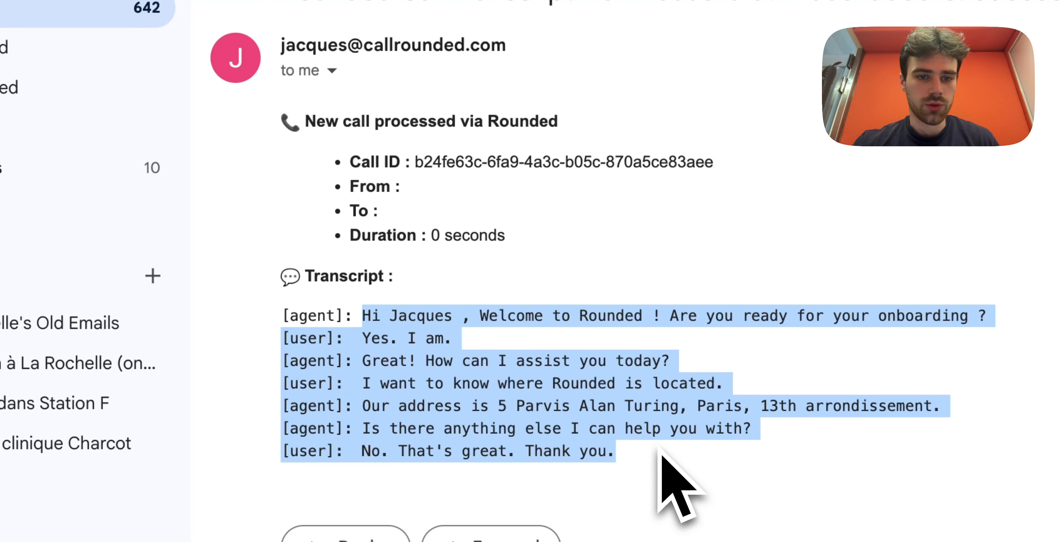